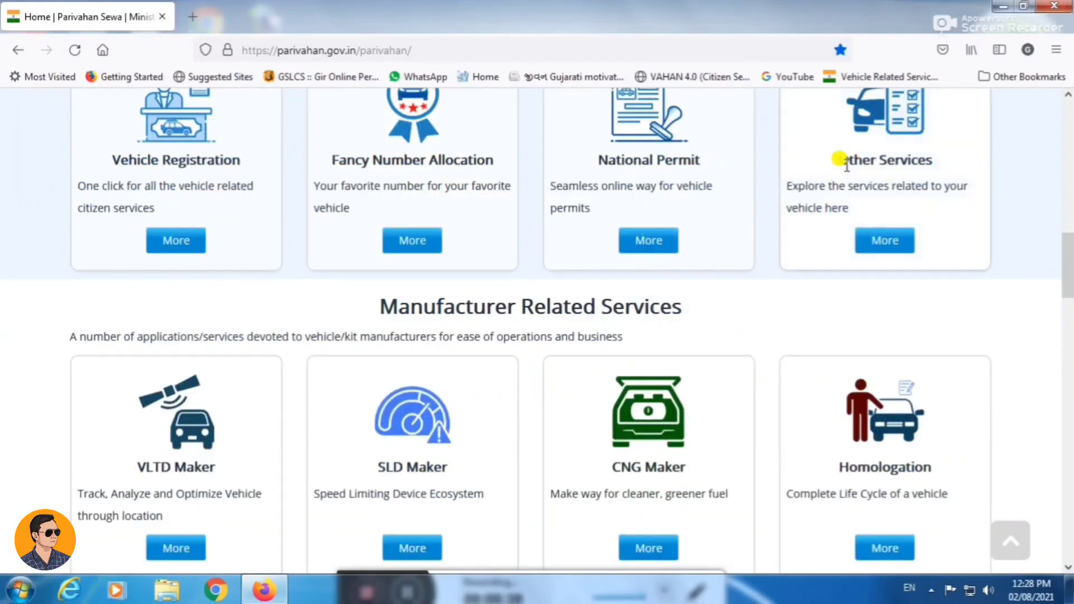
Step: Open Transfer of Ownership under Other Services and choose Gujarat as the state
{"action": "left_click", "coordinate": [876, 245]}
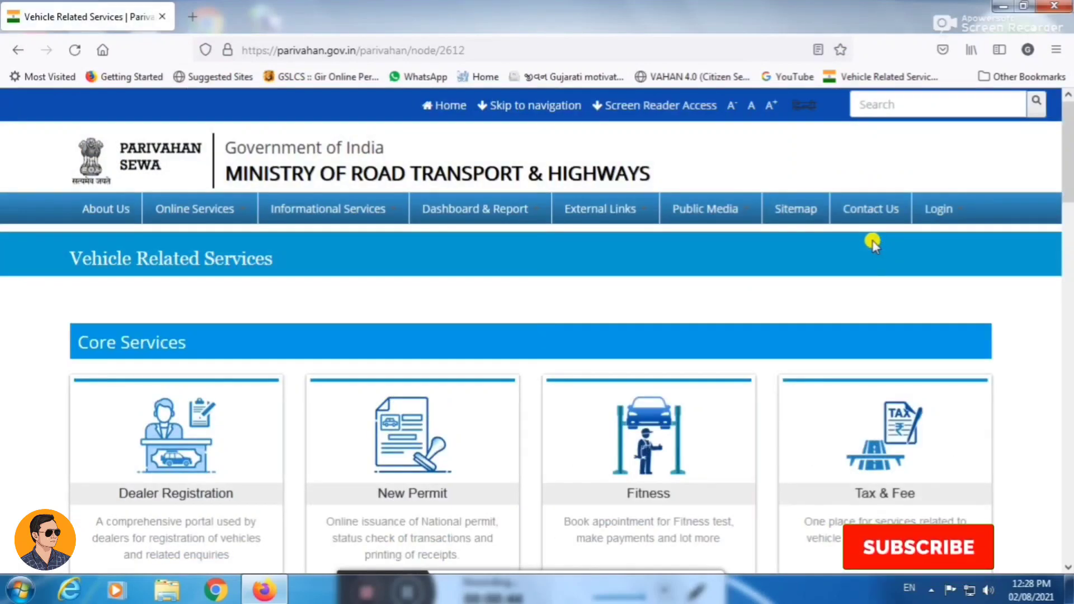
{"action": "scroll", "coordinate": [439, 445], "scroll_direction": "down", "scroll_amount": 4}
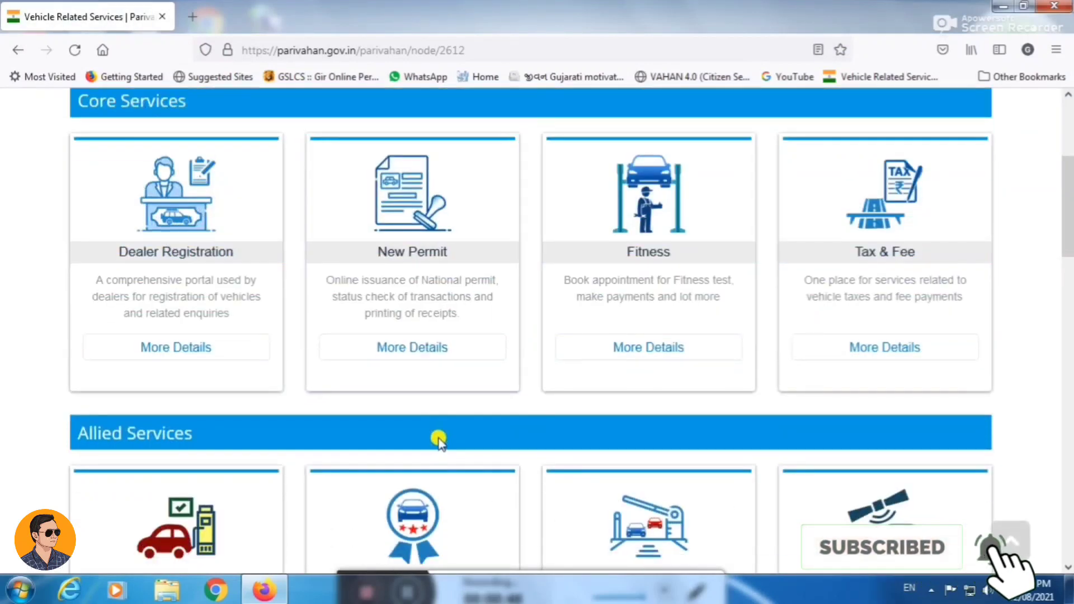
{"action": "scroll", "coordinate": [438, 439], "scroll_direction": "down", "scroll_amount": 5}
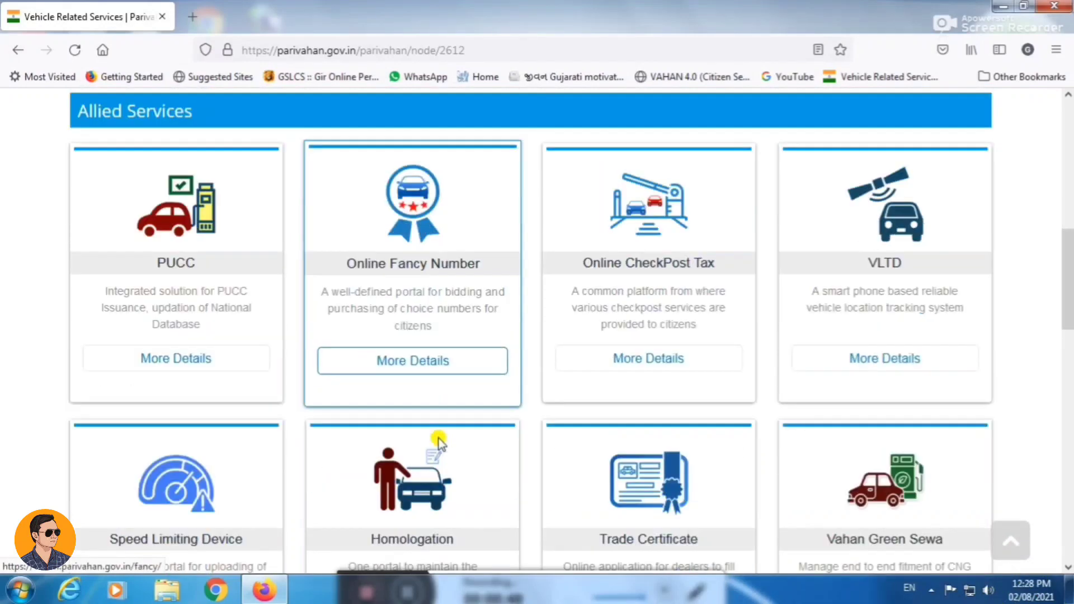
{"action": "scroll", "coordinate": [438, 442], "scroll_direction": "down", "scroll_amount": 9}
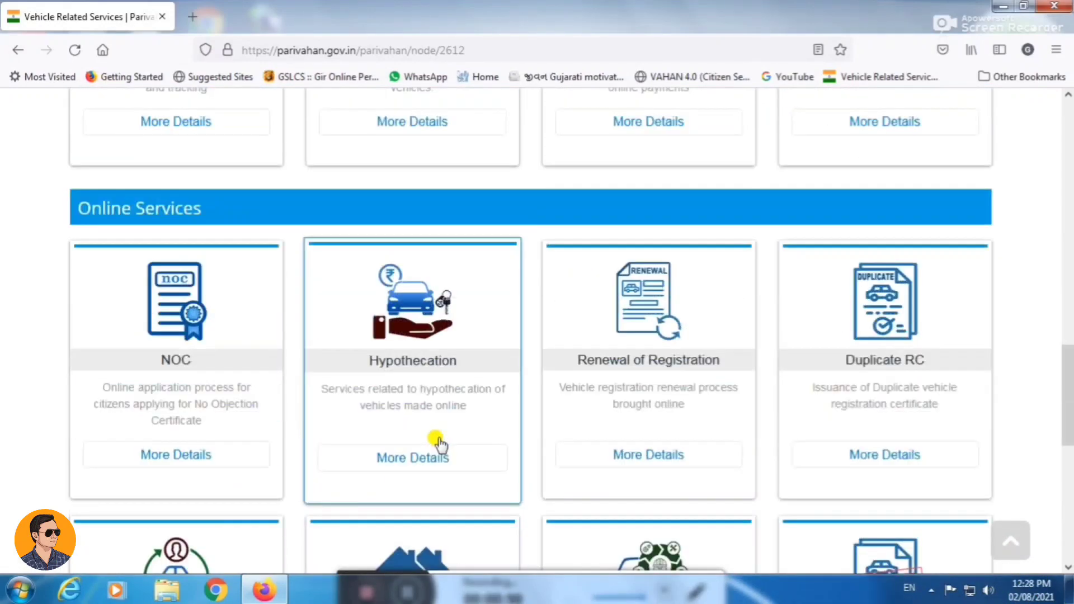
{"action": "scroll", "coordinate": [438, 442], "scroll_direction": "down", "scroll_amount": 3}
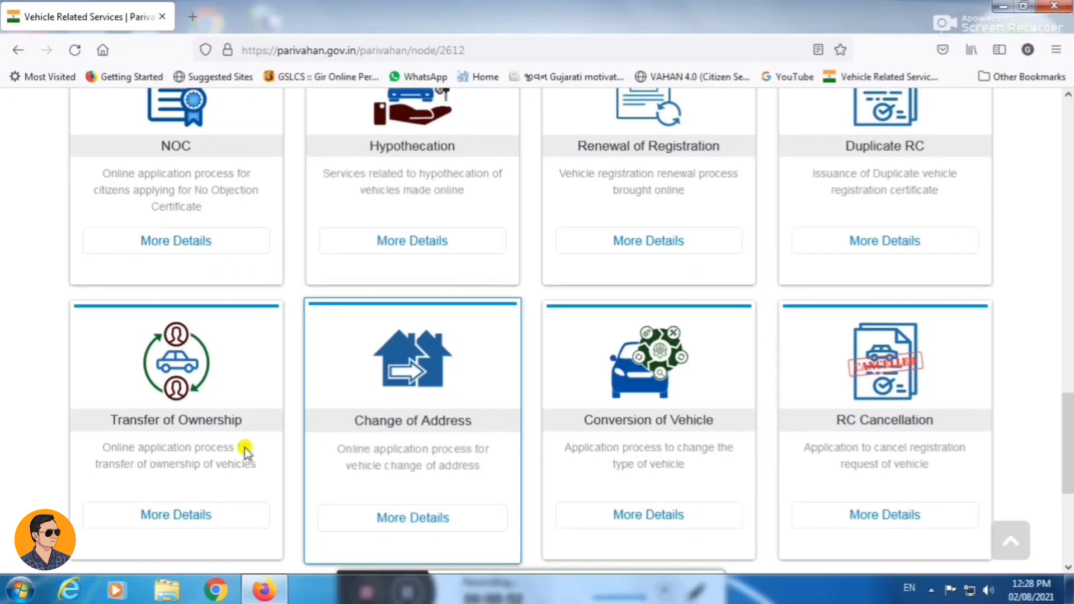
{"action": "left_click", "coordinate": [195, 518]}
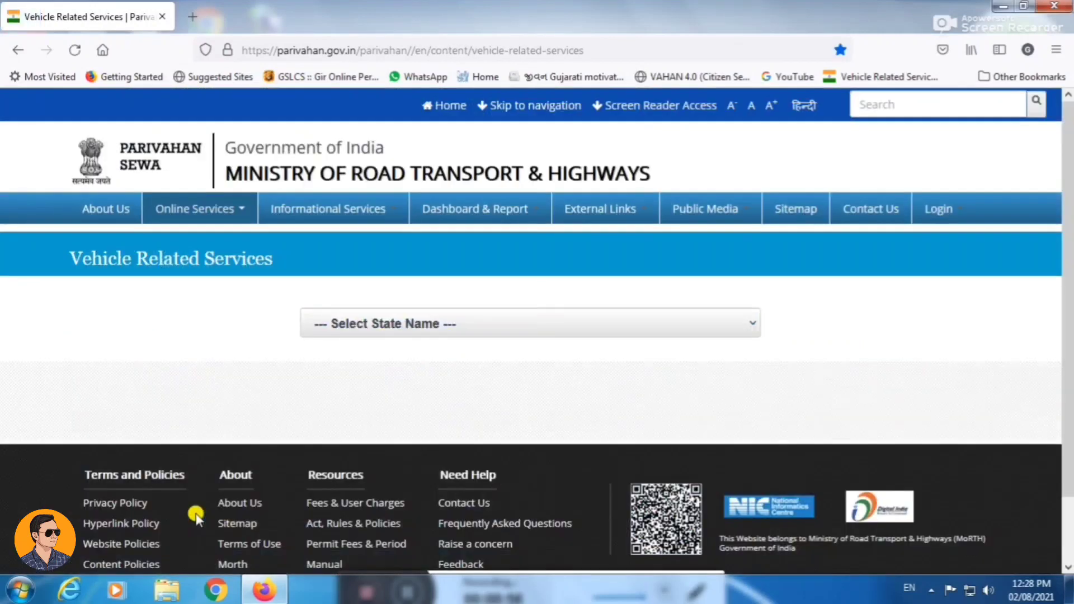
{"action": "left_click", "coordinate": [374, 329]}
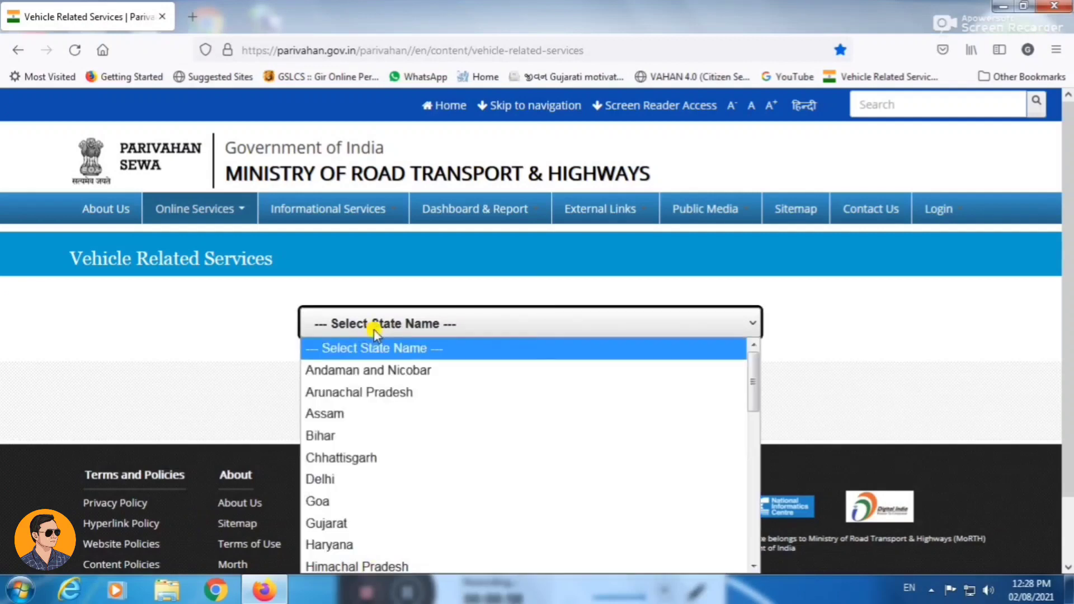
{"action": "left_click", "coordinate": [338, 524]}
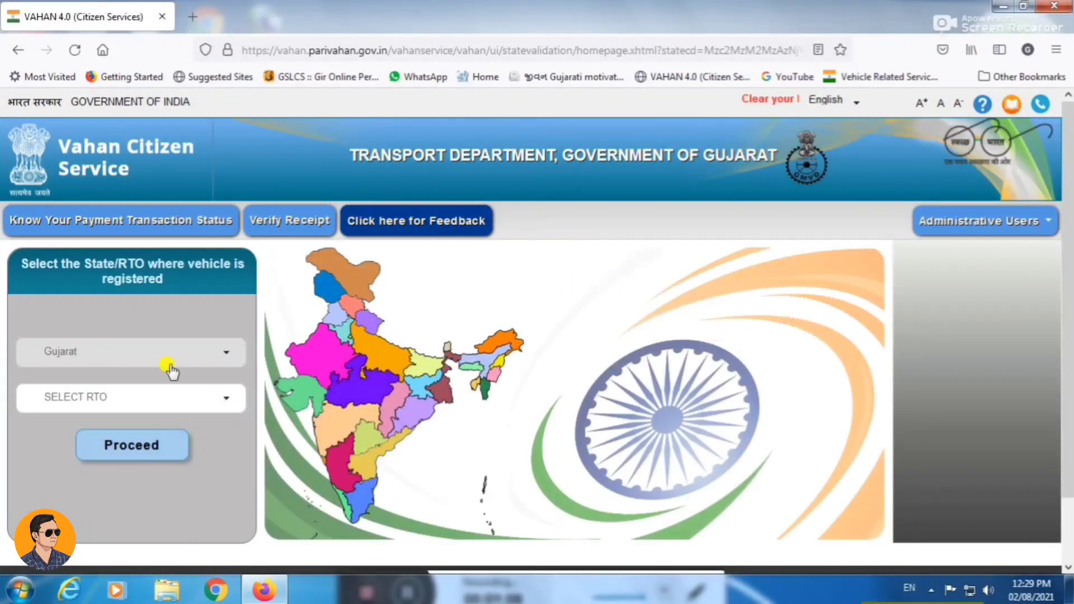
Step: Choose the JUNAGADH (GJ11) RTO, proceed, and start an Apply for Transfer of Ownership application
{"action": "left_click", "coordinate": [222, 402]}
{"action": "type", "text": "ju"}
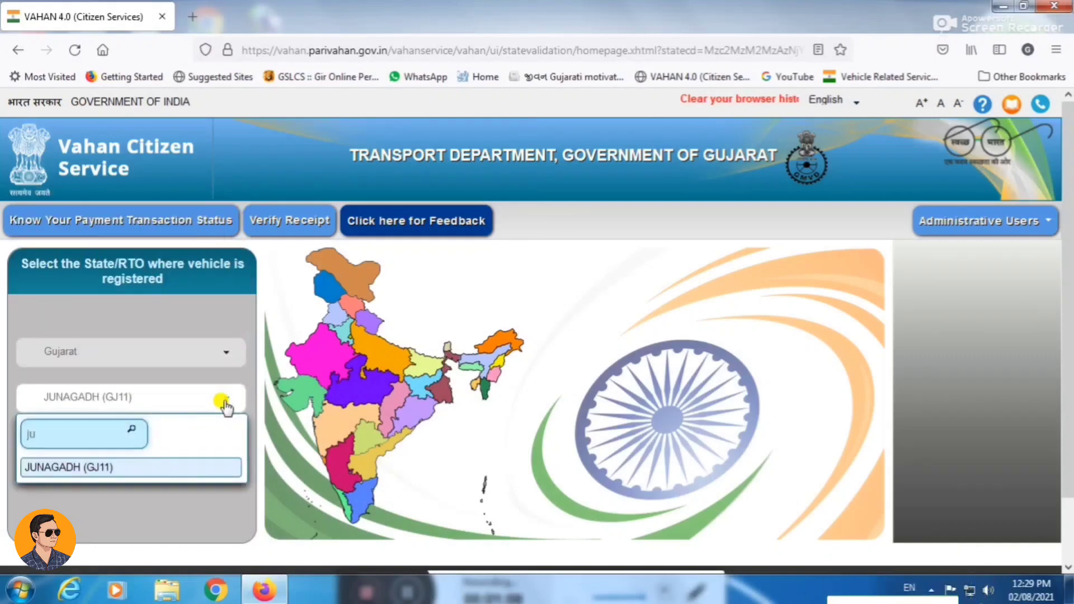
{"action": "type", "text": "u"}
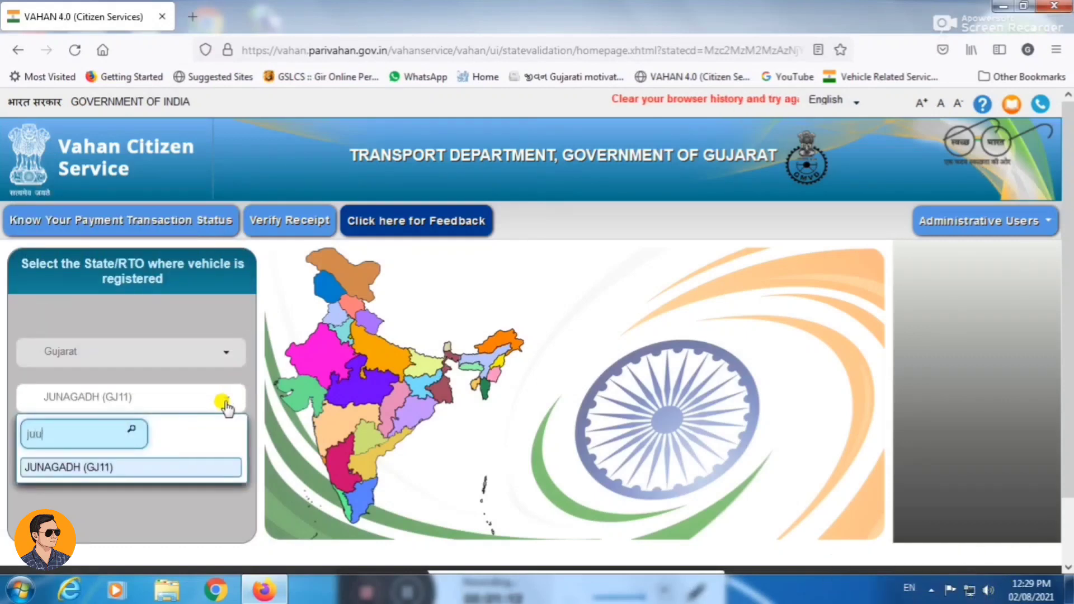
{"action": "key", "text": "BackSpace"}
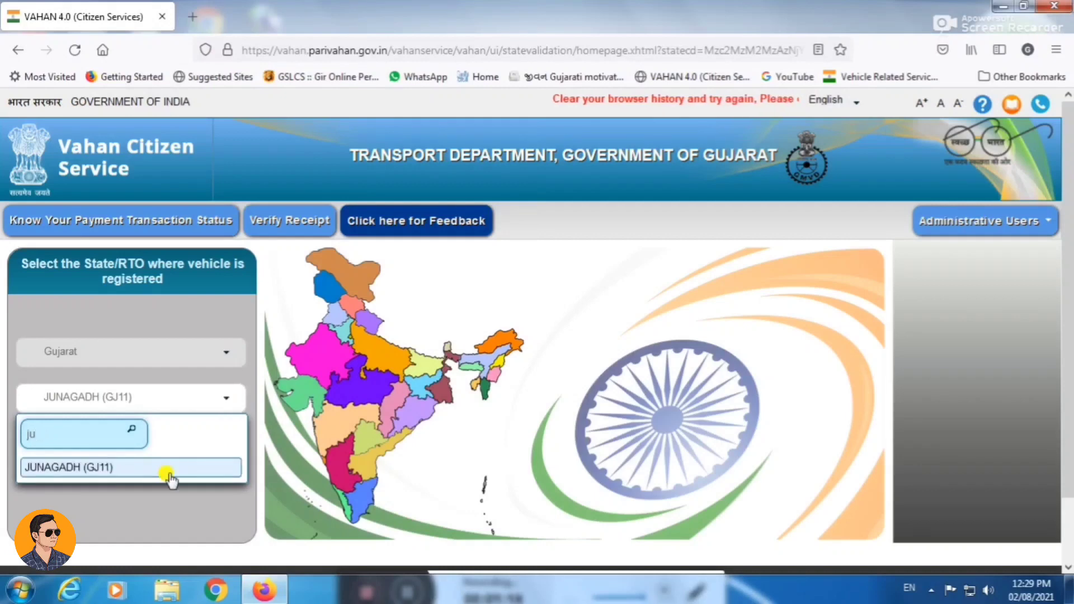
{"action": "left_click", "coordinate": [92, 467]}
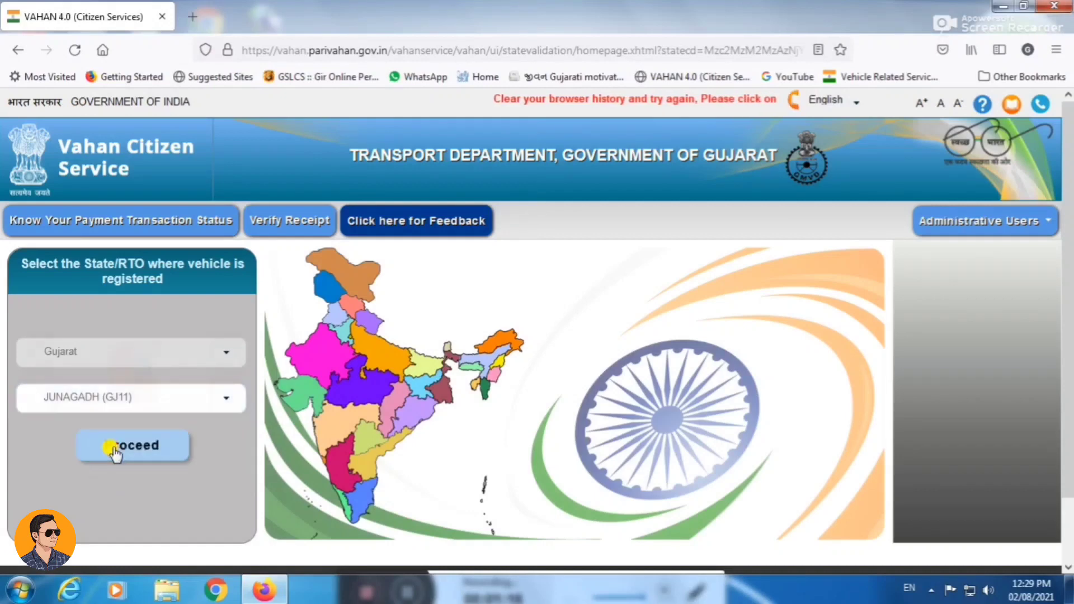
{"action": "left_click", "coordinate": [115, 451]}
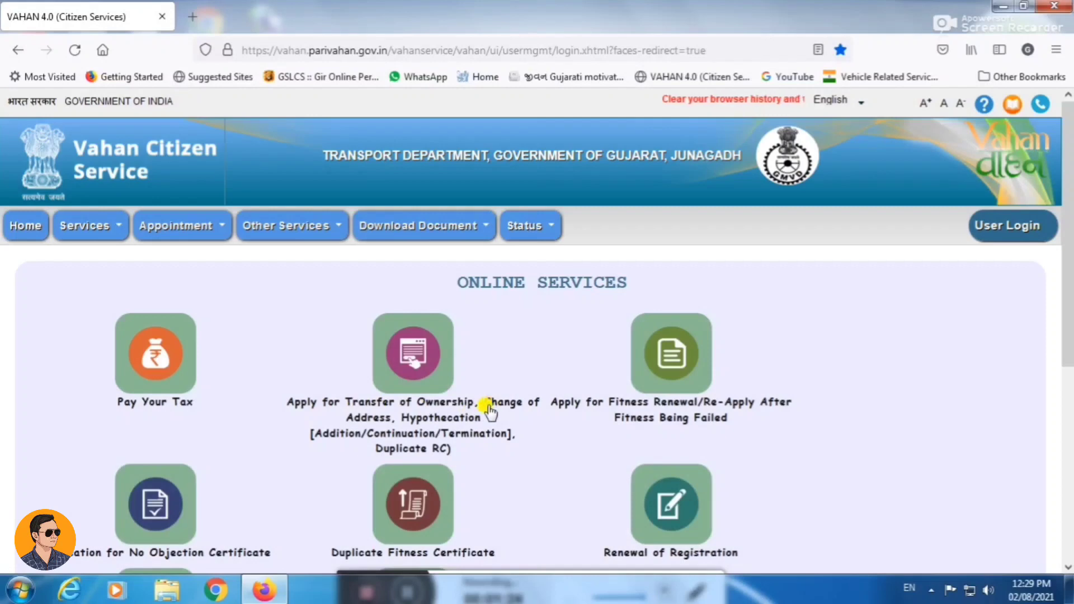
{"action": "left_click", "coordinate": [405, 361]}
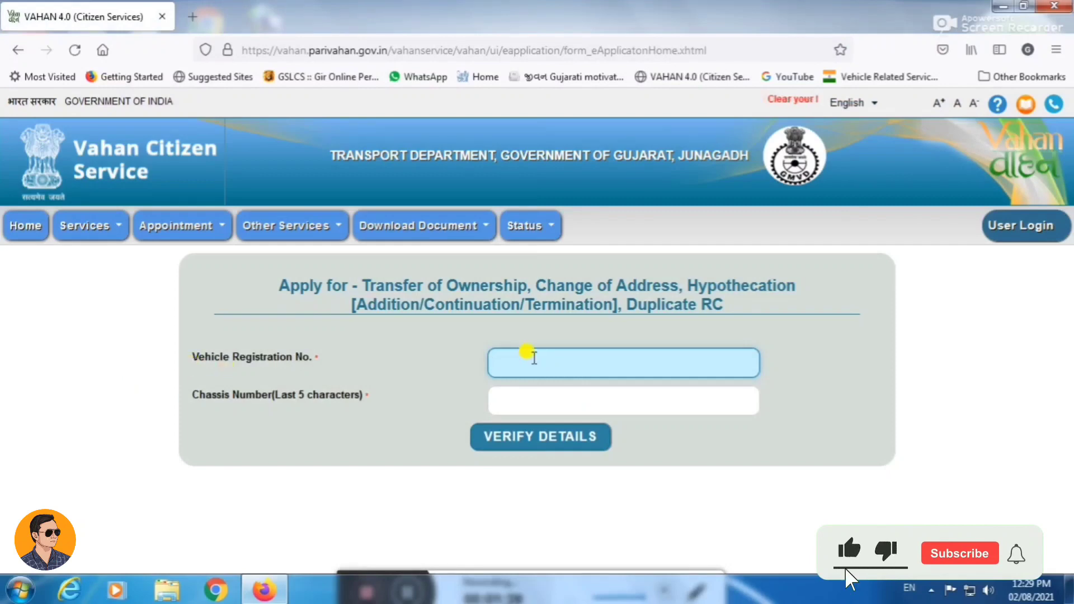
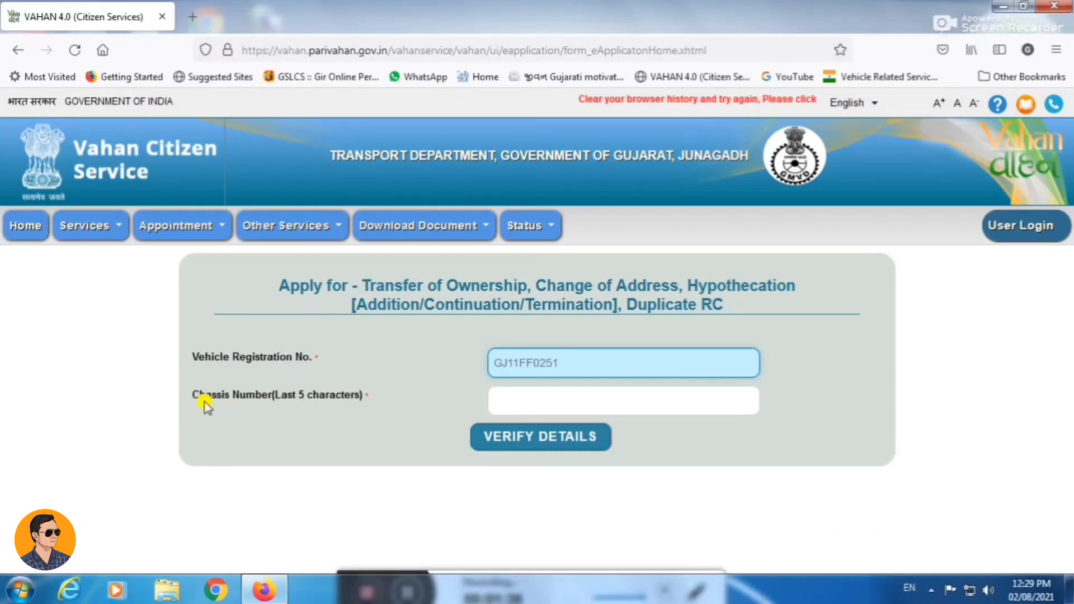
Step: Enter the vehicle's registration number and chassis number and verify them
{"action": "left_click", "coordinate": [531, 398]}
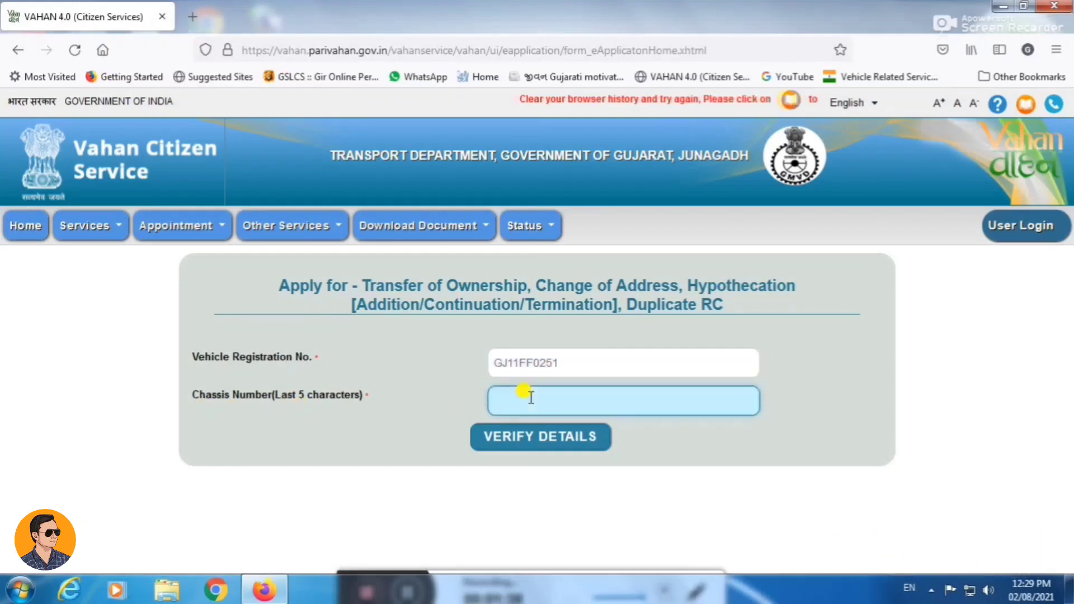
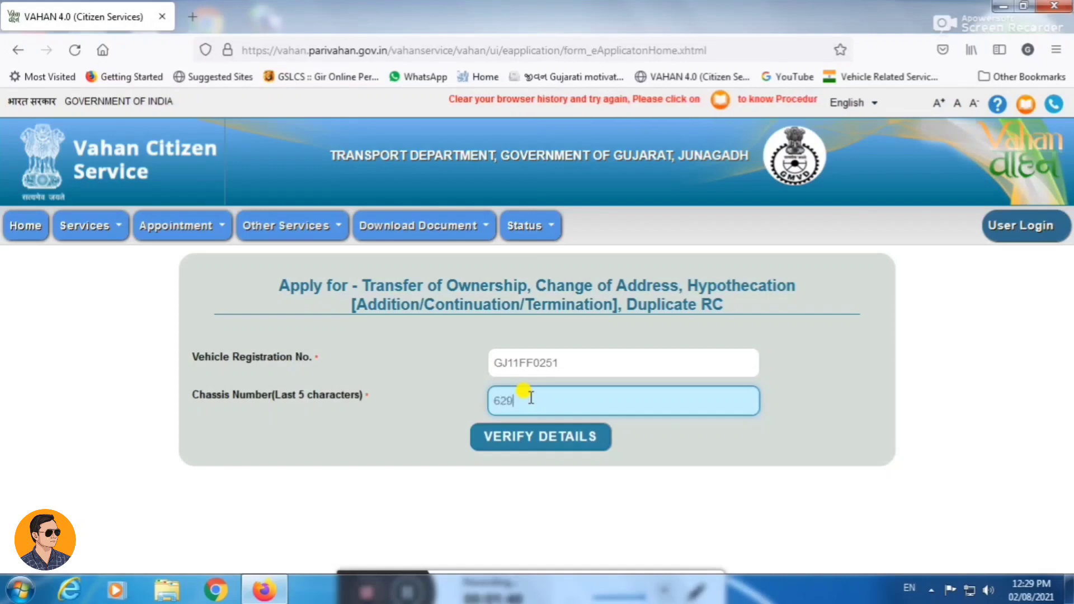
{"action": "left_click", "coordinate": [534, 442]}
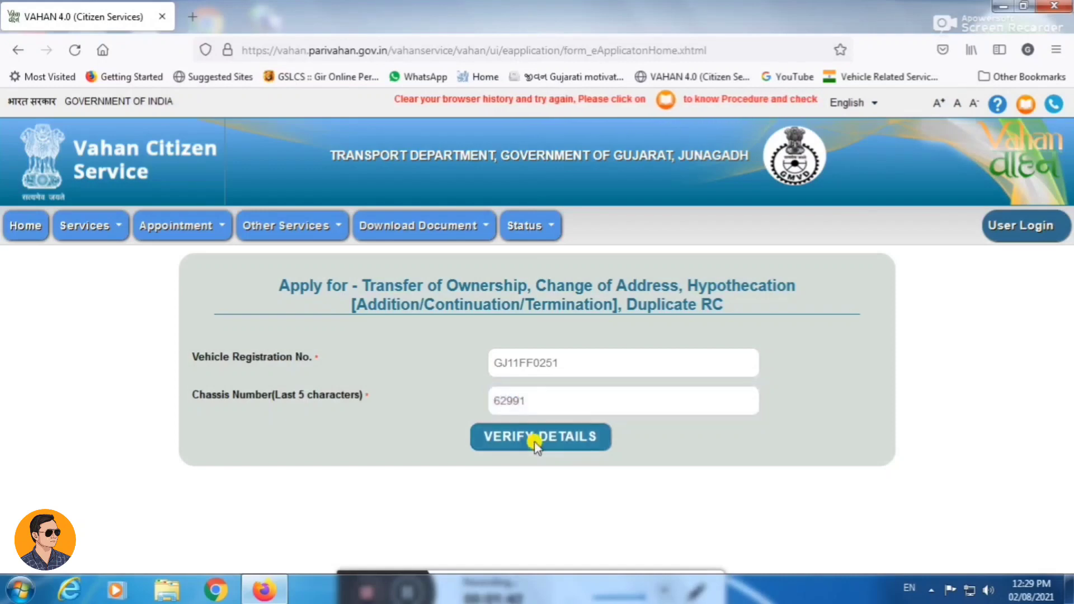
Step: Enter the registered mobile number, request an OTP, and submit the received OTP
{"action": "left_click", "coordinate": [533, 434]}
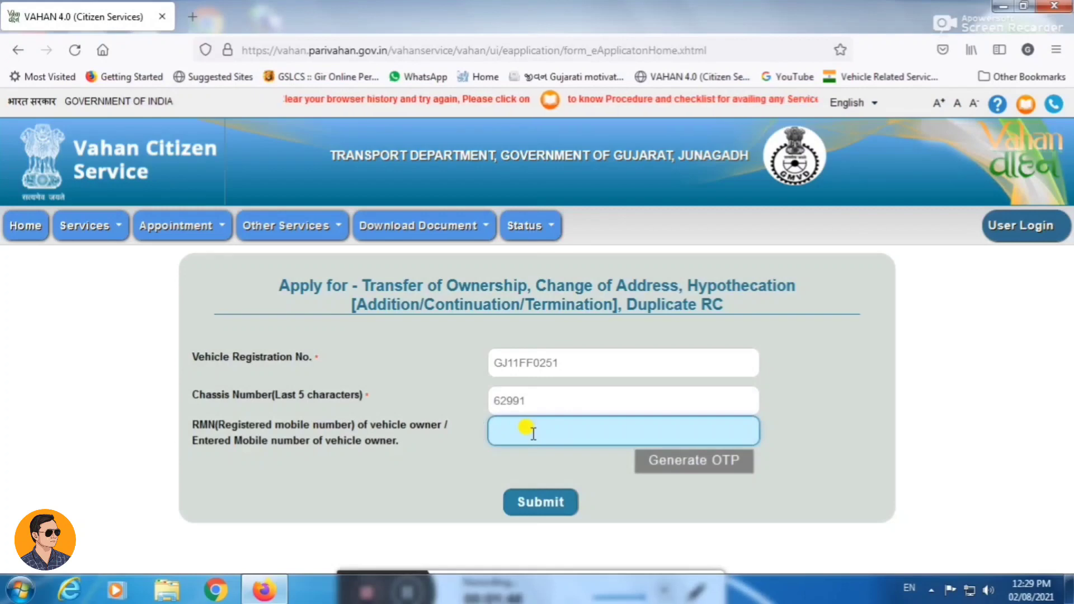
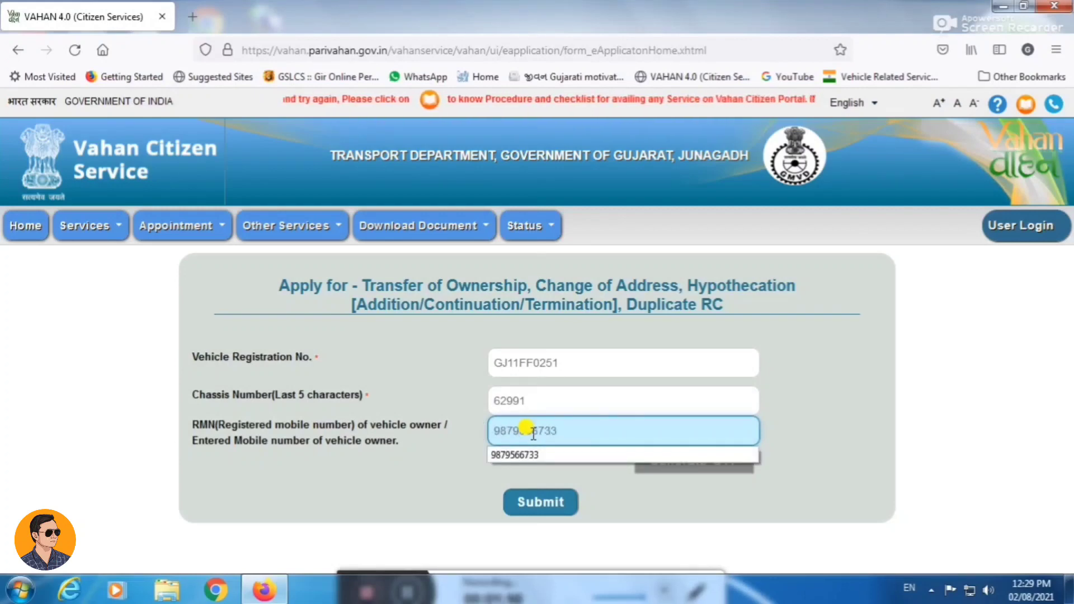
{"action": "left_click", "coordinate": [567, 455]}
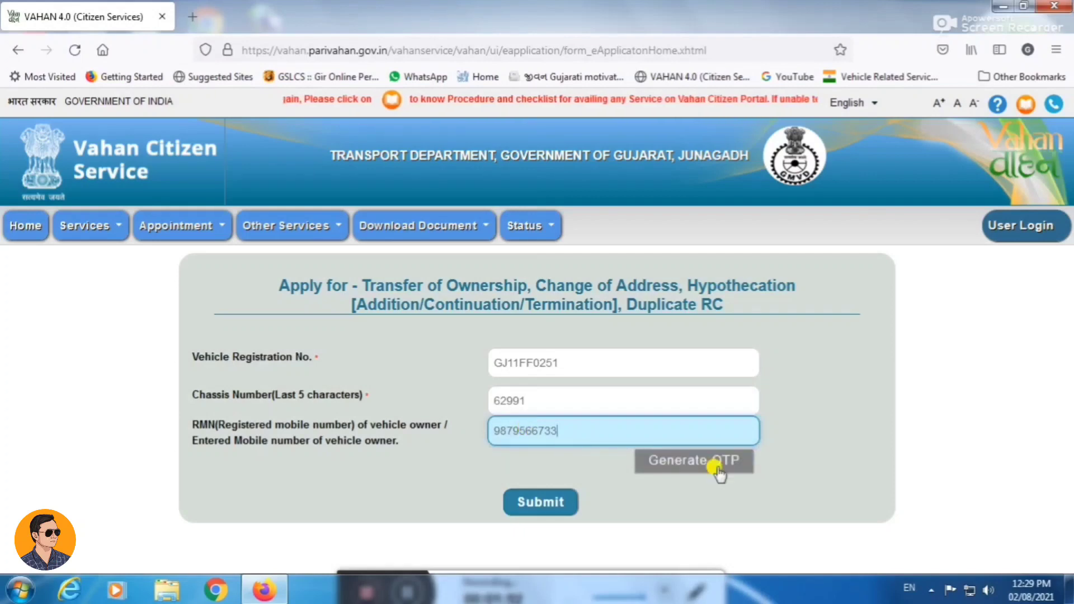
{"action": "left_click", "coordinate": [673, 462]}
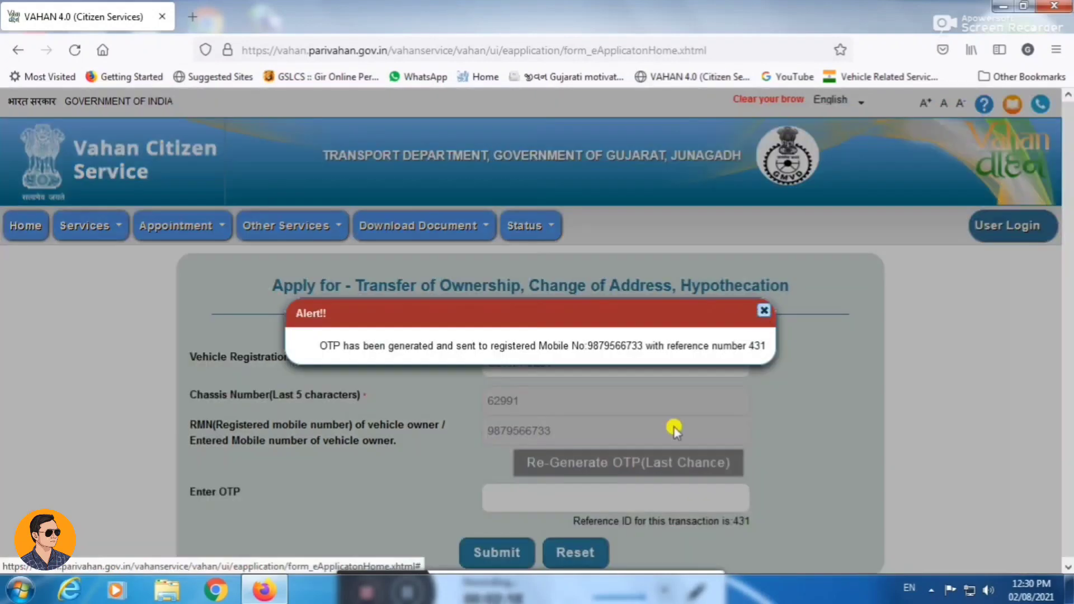
{"action": "left_click", "coordinate": [762, 311]}
{"action": "left_click", "coordinate": [609, 495]}
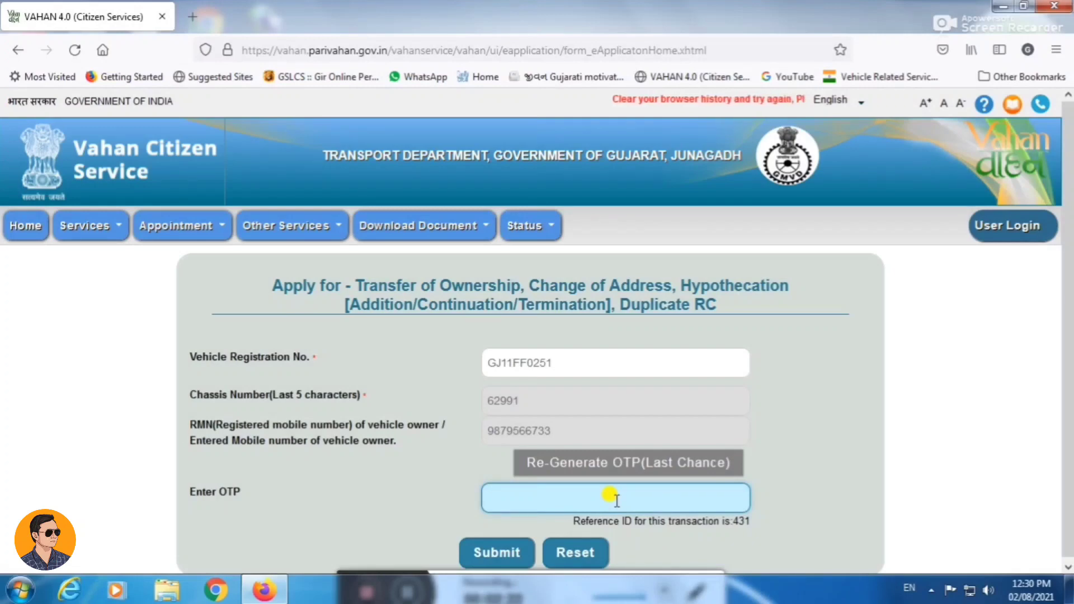
{"action": "left_click", "coordinate": [482, 554]}
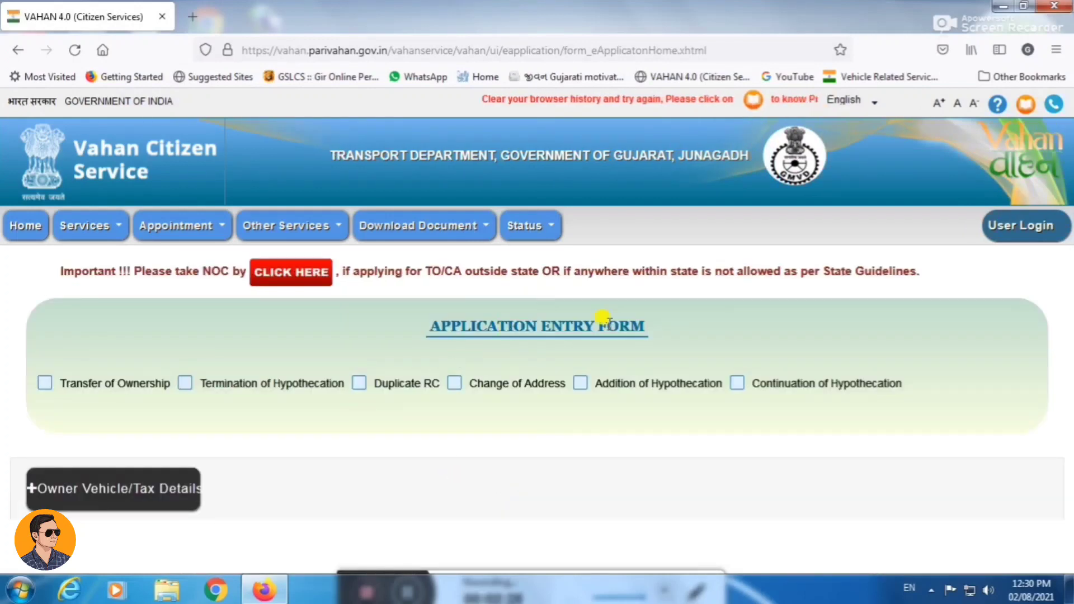
Step: Tick Transfer of Ownership and enter owner and father's names, keeping INDIVIDUAL ownership and GENERAL category
{"action": "left_click", "coordinate": [44, 383]}
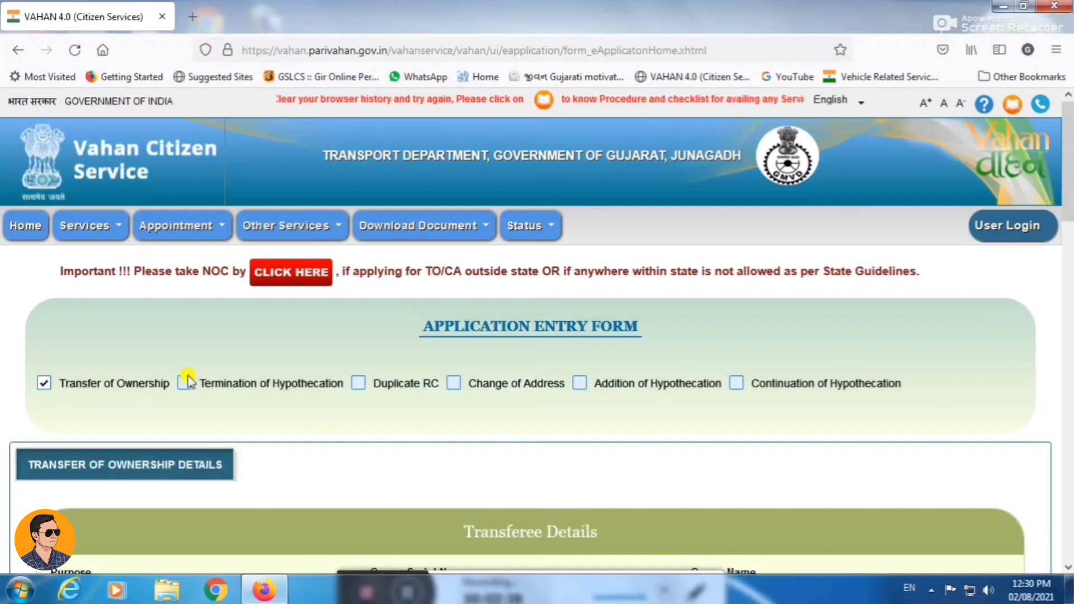
{"action": "scroll", "coordinate": [470, 458], "scroll_direction": "down", "scroll_amount": 4}
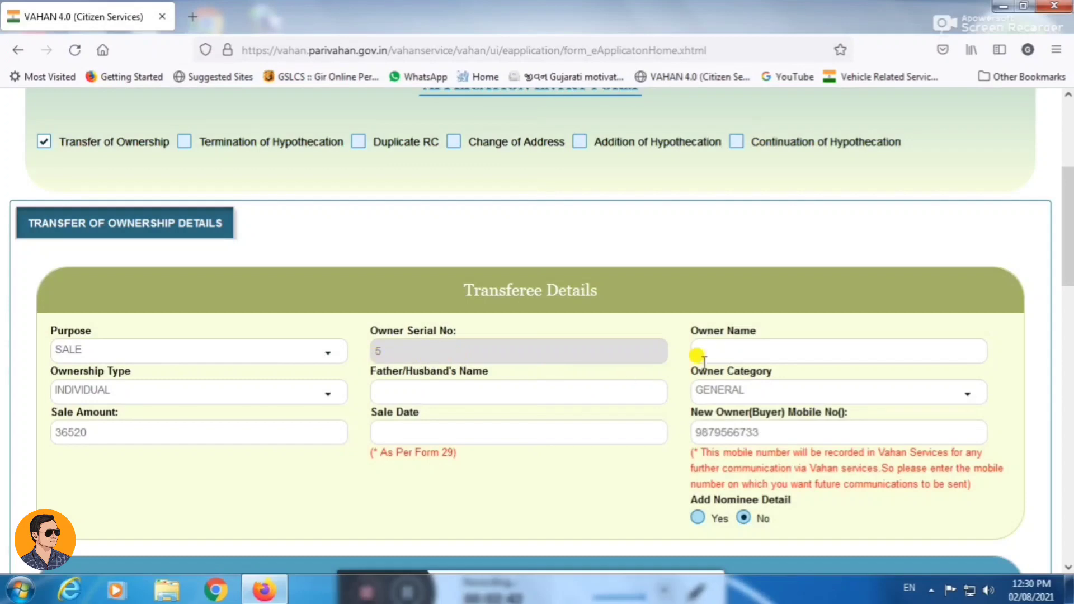
{"action": "left_click", "coordinate": [740, 352]}
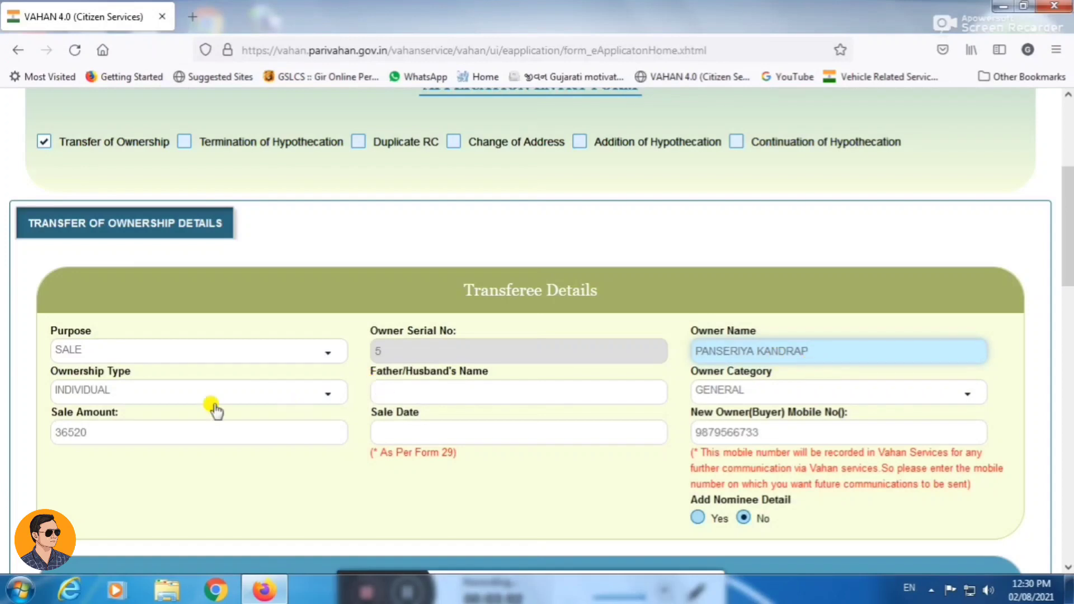
{"action": "left_click", "coordinate": [124, 399]}
{"action": "left_click", "coordinate": [106, 364]}
{"action": "left_click", "coordinate": [408, 393]}
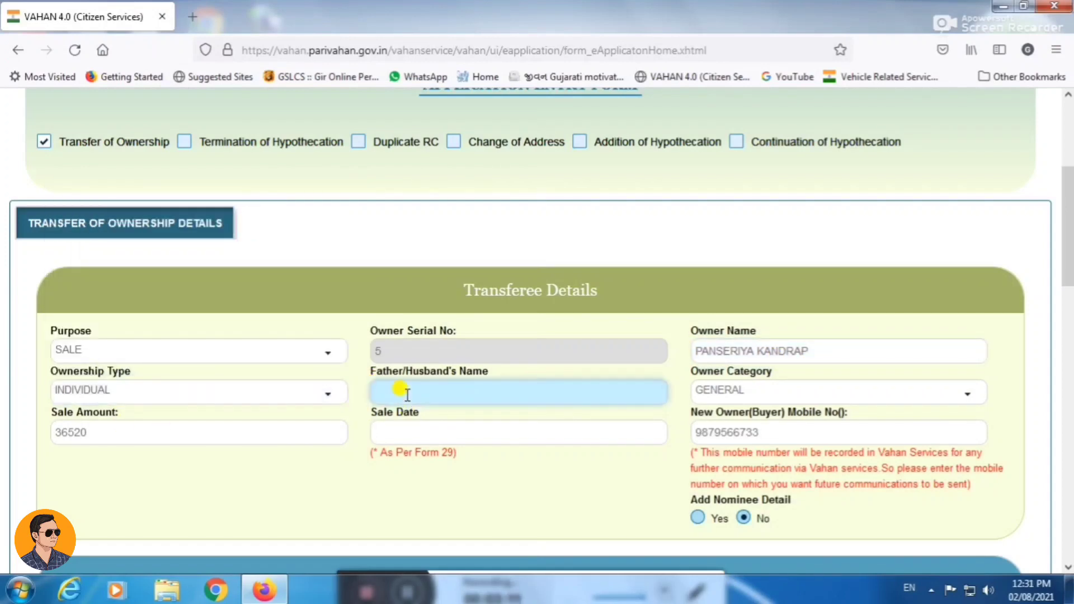
{"action": "left_click", "coordinate": [959, 397]}
{"action": "left_click", "coordinate": [721, 268]}
Step: Set the sale date to 02-Aug-2021 and replace the buyer's mobile number with a new one
{"action": "left_click", "coordinate": [447, 430]}
{"action": "left_click", "coordinate": [414, 320]}
{"action": "key", "text": "Tab"}
{"action": "key", "text": "BackSpace"}
{"action": "scroll", "coordinate": [700, 476], "scroll_direction": "down", "scroll_amount": 5}
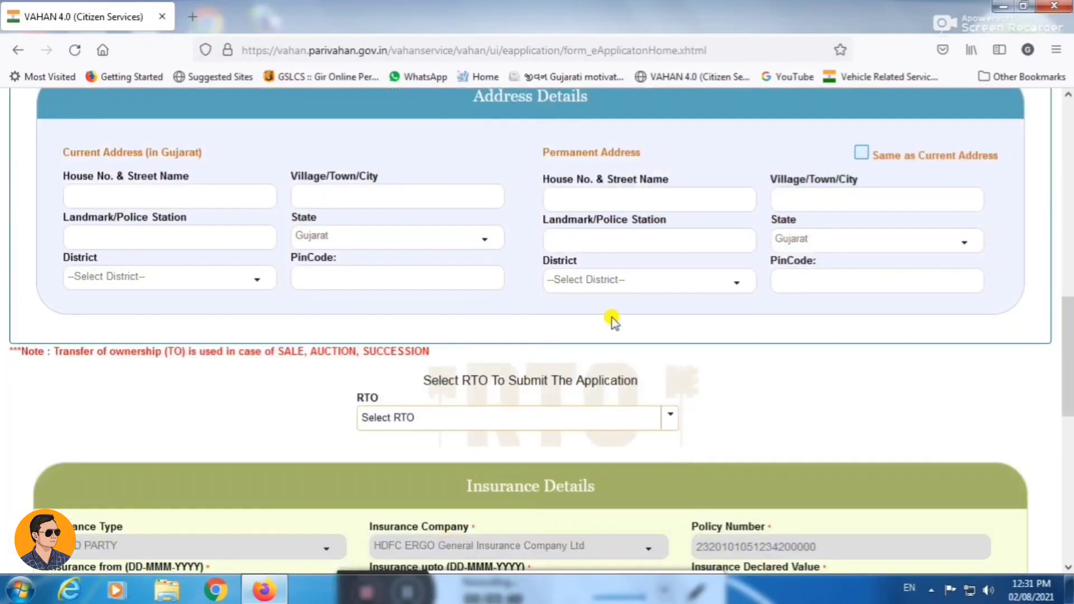
Step: Enter the buyer's house/street, village/town/city and landmark for the current address
{"action": "left_click", "coordinate": [214, 196]}
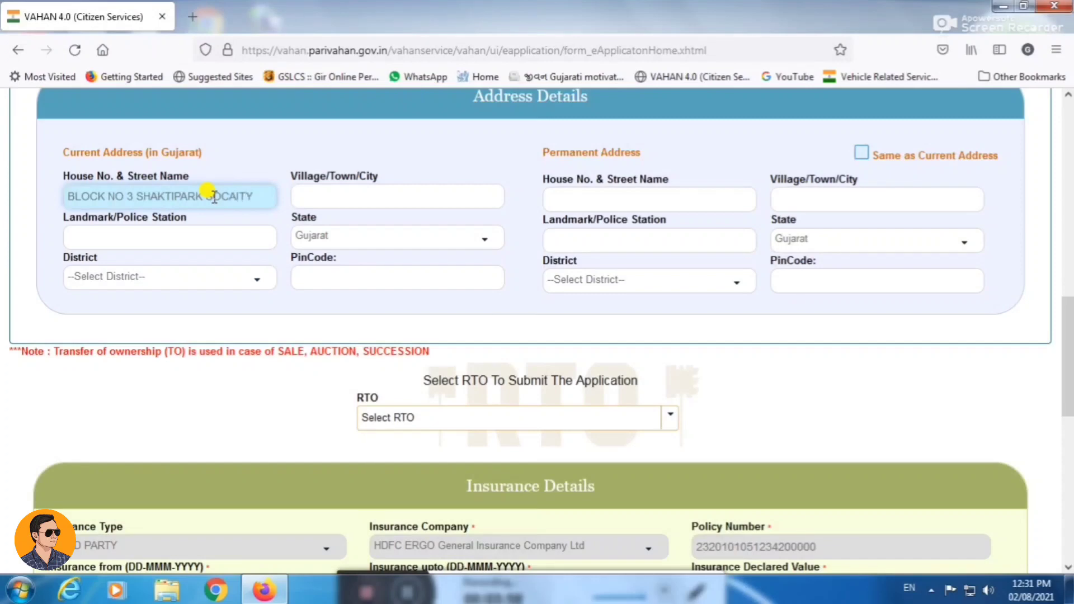
{"action": "left_click", "coordinate": [307, 199]}
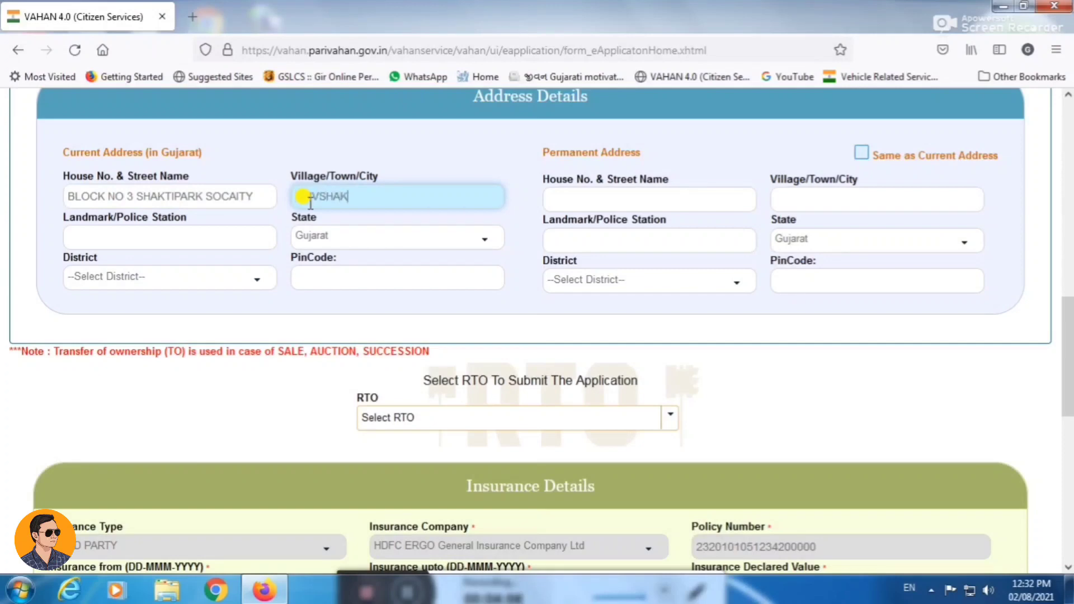
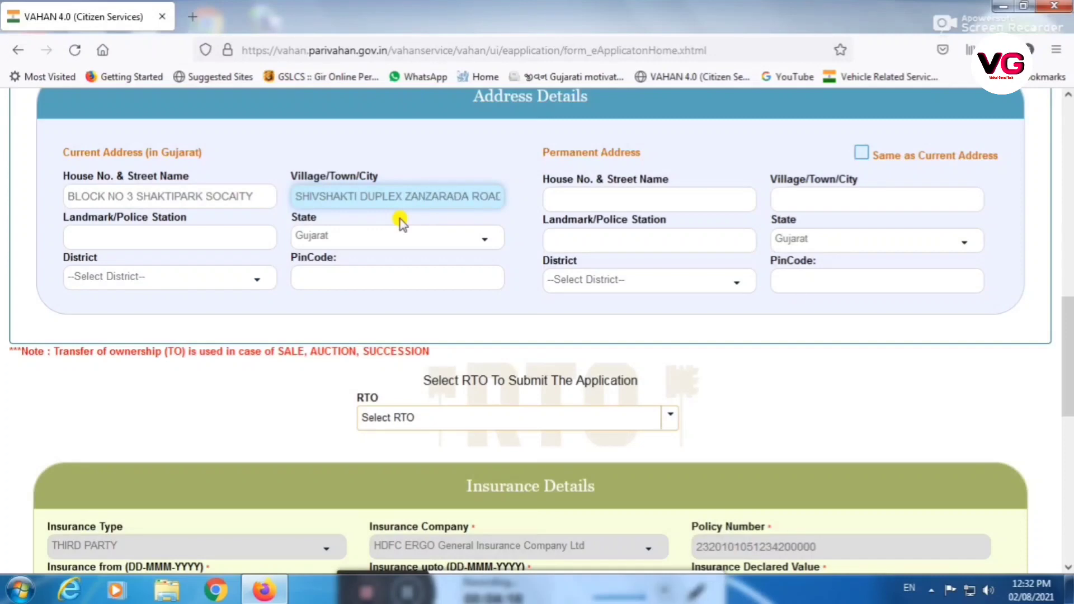
{"action": "left_click", "coordinate": [210, 238]}
{"action": "type", "text": "J"}
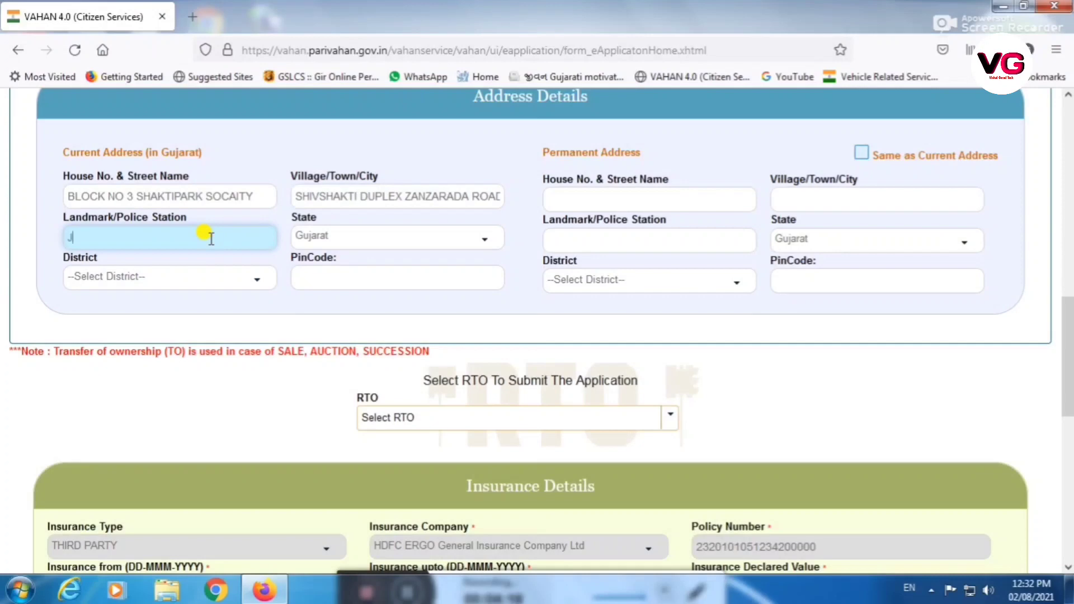
{"action": "type", "text": "UNAGADH"}
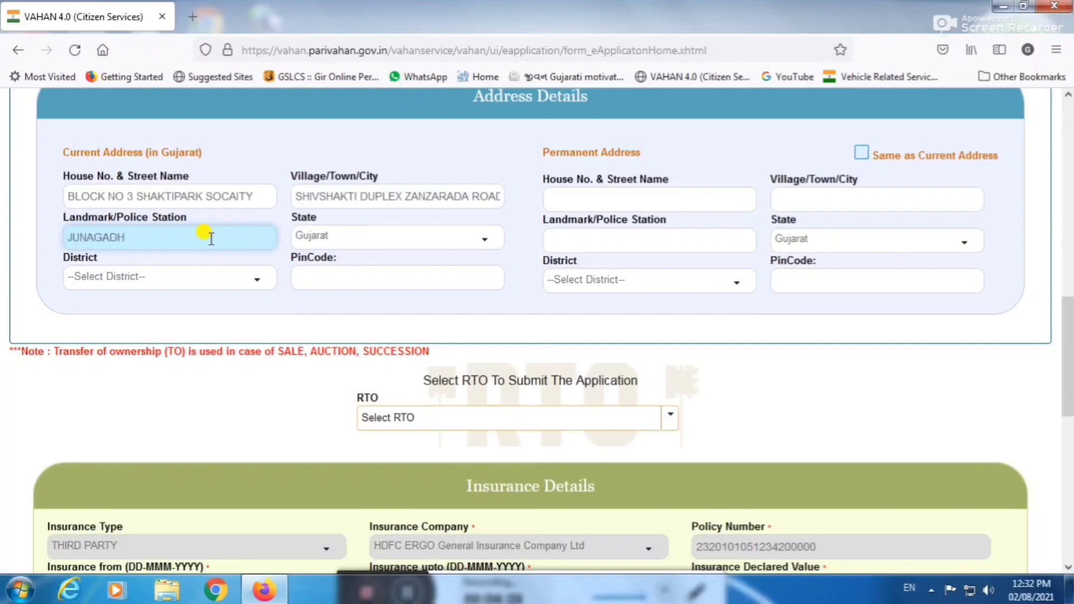
Step: Choose district Junagadh, enter the PIN code, and tick Same as Current Address
{"action": "left_click", "coordinate": [120, 278]}
{"action": "type", "text": "ju"}
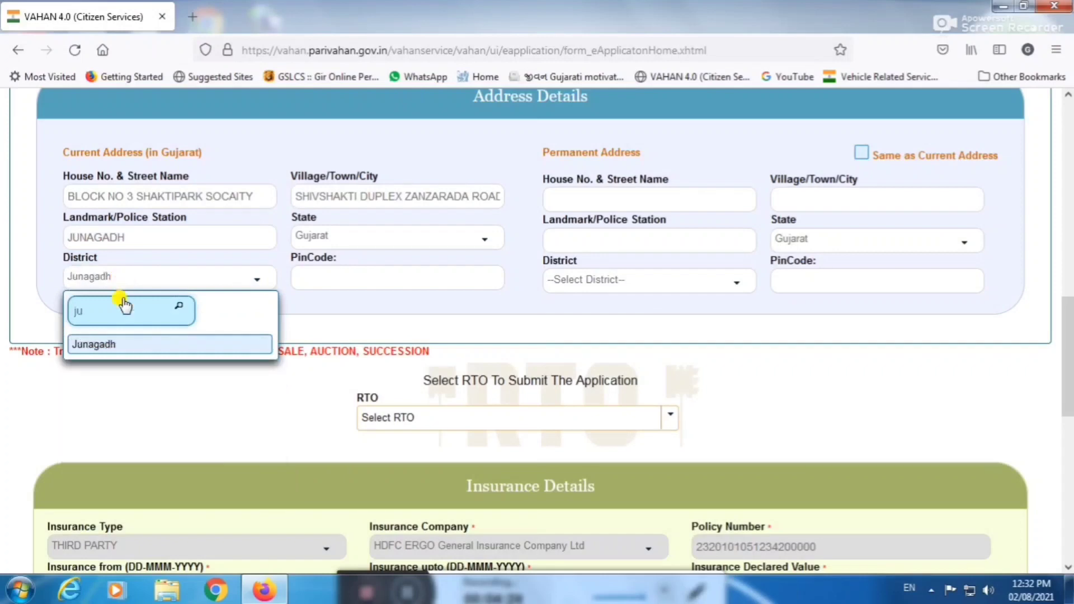
{"action": "left_click", "coordinate": [108, 343]}
{"action": "left_click", "coordinate": [336, 272]}
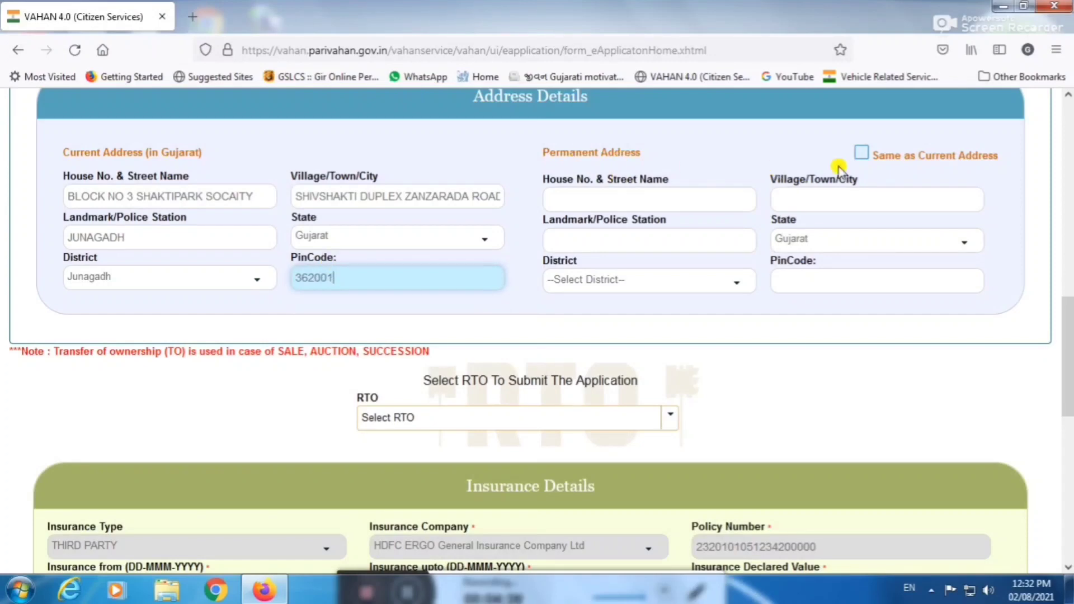
{"action": "left_click", "coordinate": [861, 154]}
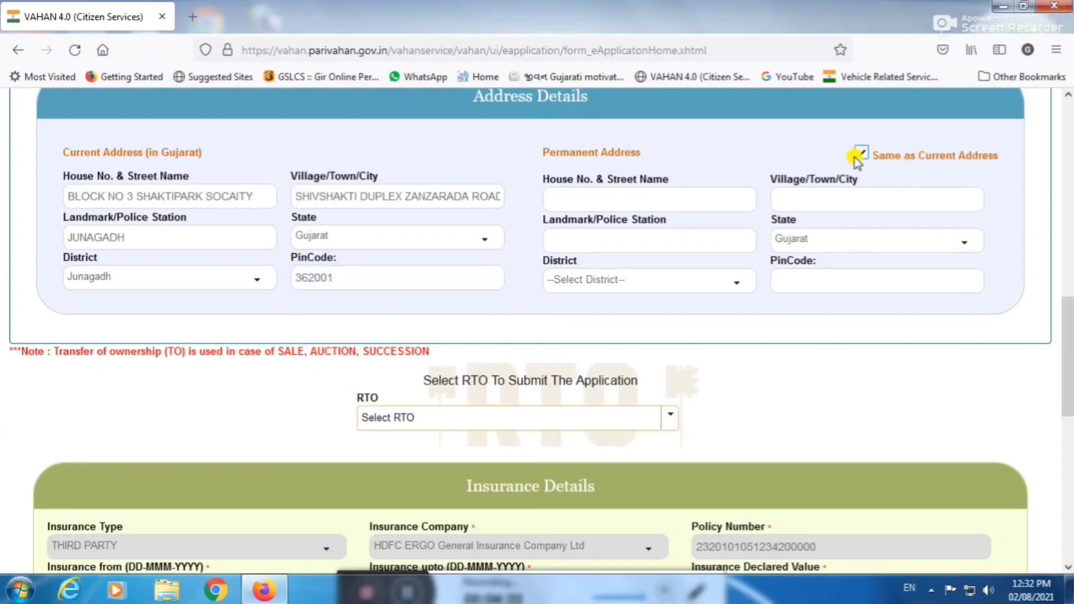
Step: Select JUNAGADH as the RTO the application is submitted to
{"action": "left_click", "coordinate": [671, 420]}
{"action": "type", "text": "ju"}
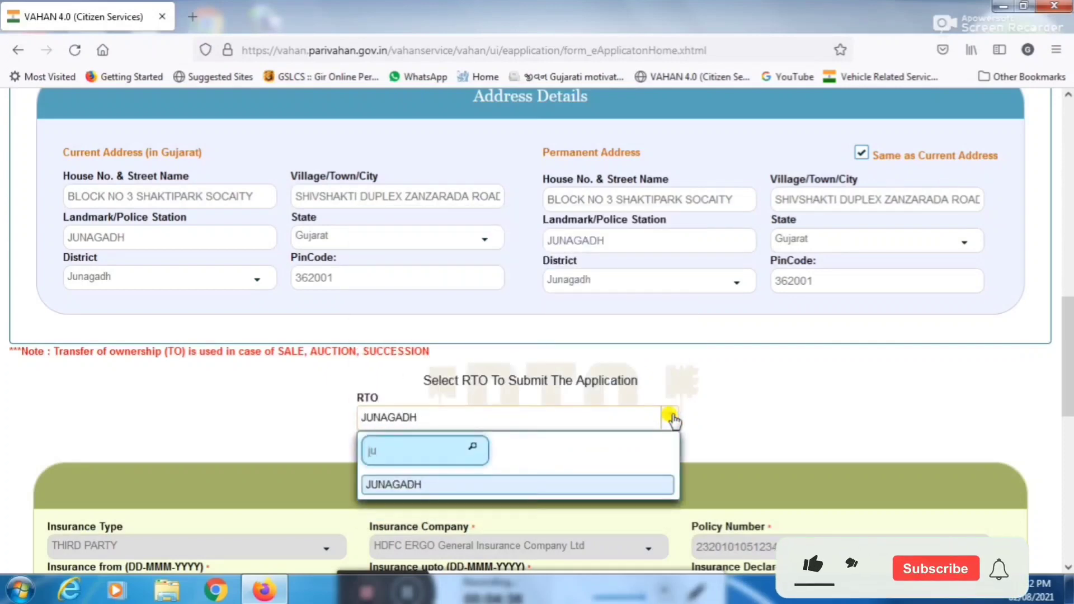
{"action": "left_click", "coordinate": [391, 485]}
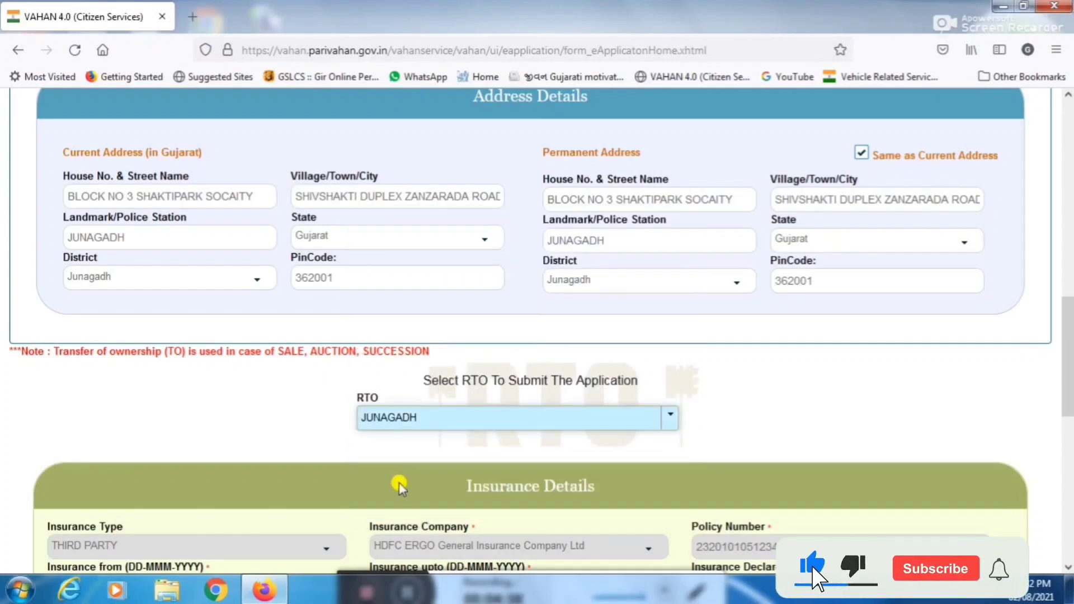
Step: Save the application to draft and proceed to the Rs 450 fee payment
{"action": "scroll", "coordinate": [276, 493], "scroll_direction": "down", "scroll_amount": 4}
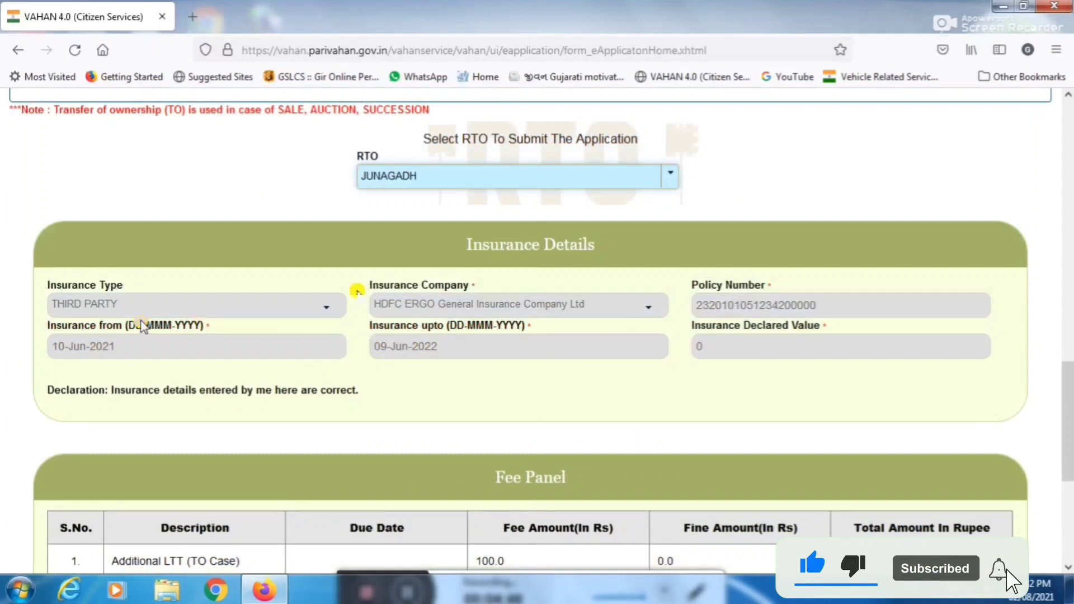
{"action": "scroll", "coordinate": [521, 378], "scroll_direction": "down", "scroll_amount": 4}
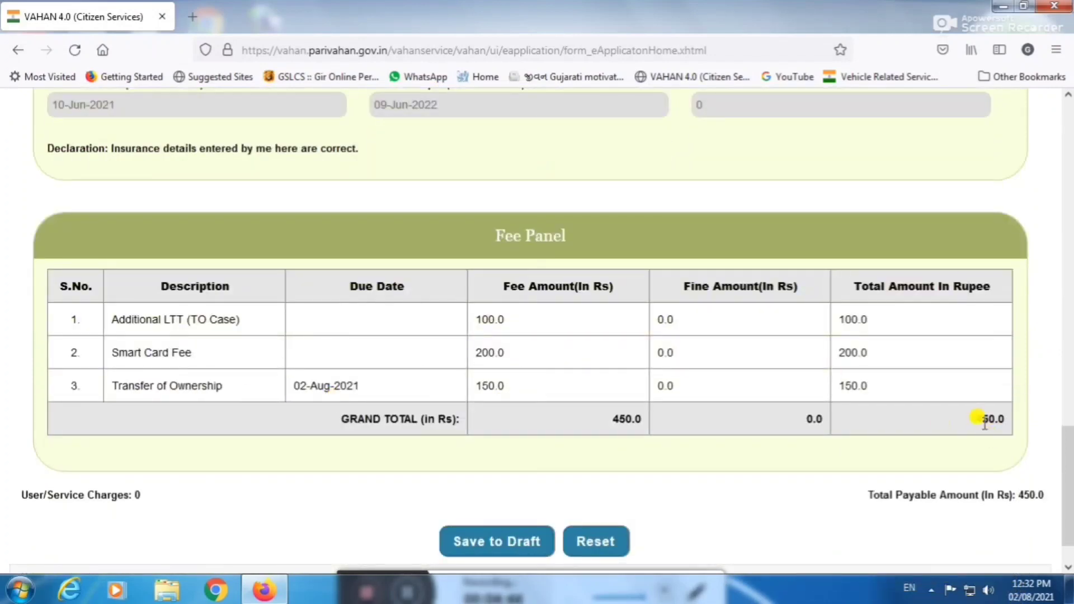
{"action": "left_click", "coordinate": [490, 540]}
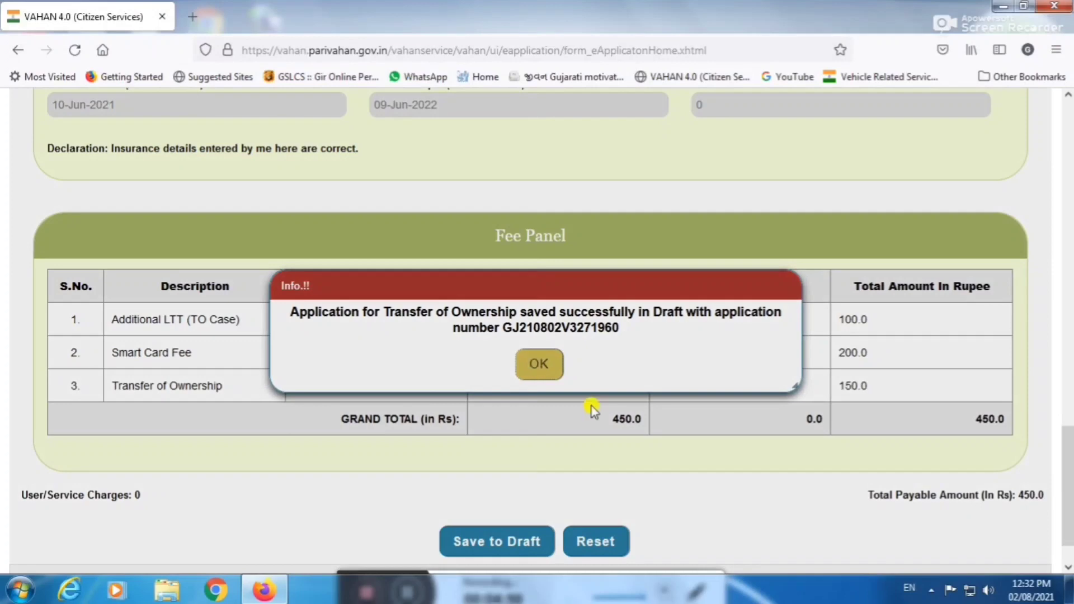
{"action": "left_click", "coordinate": [538, 369]}
{"action": "scroll", "coordinate": [598, 417], "scroll_direction": "down", "scroll_amount": 1}
{"action": "left_click", "coordinate": [558, 492]}
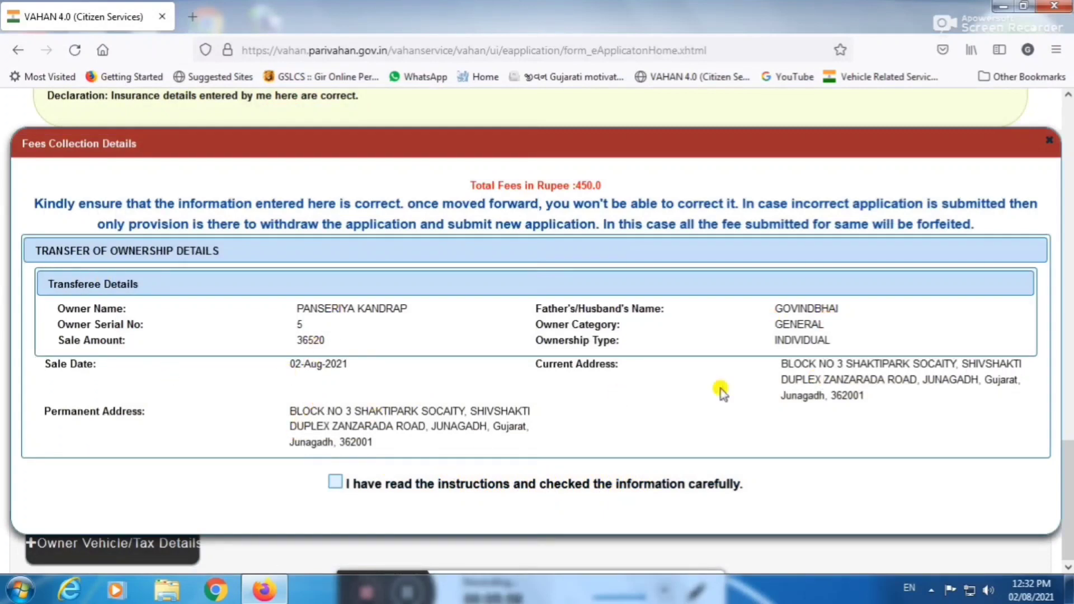
Step: Tick the declaration, confirm details, choose SBIePay (Multi Banking) and accept the terms to continue
{"action": "left_click", "coordinate": [333, 483]}
{"action": "left_click", "coordinate": [458, 533]}
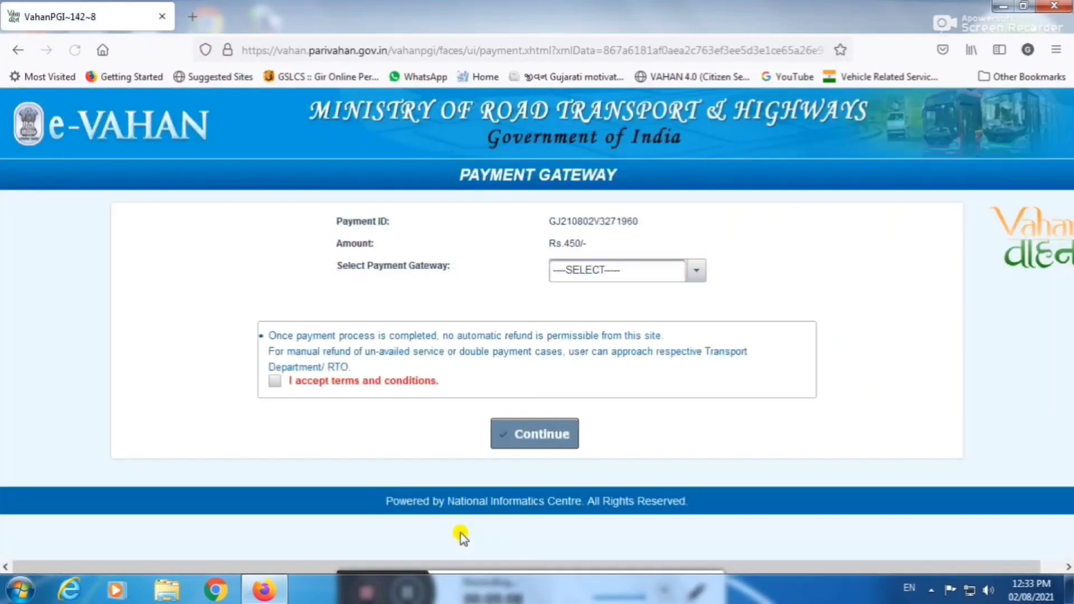
{"action": "left_click", "coordinate": [644, 274]}
{"action": "left_click", "coordinate": [608, 316]}
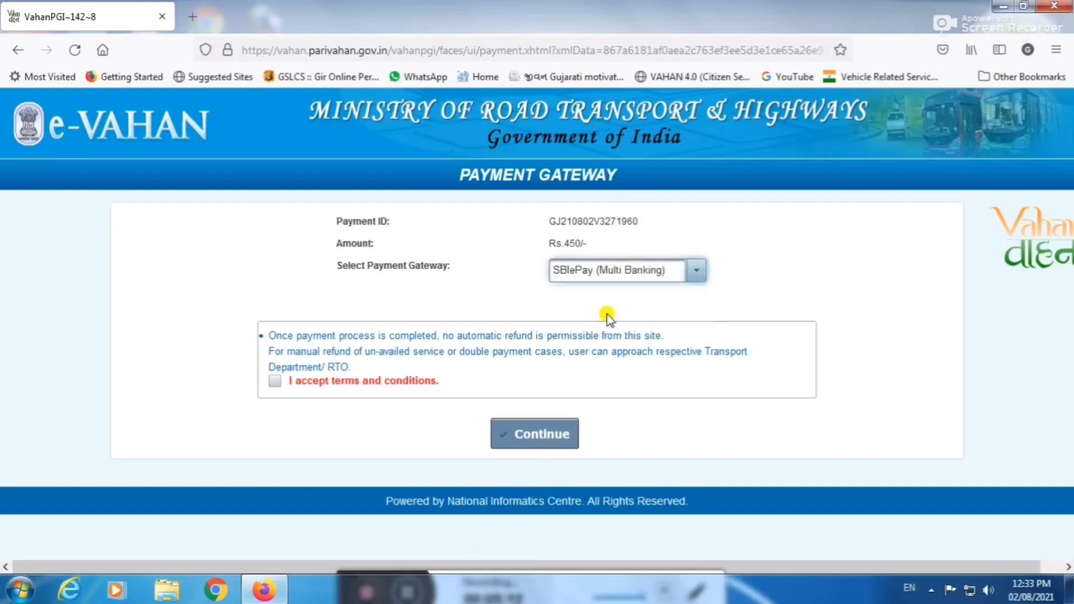
{"action": "left_click", "coordinate": [275, 381]}
{"action": "left_click", "coordinate": [529, 429]}
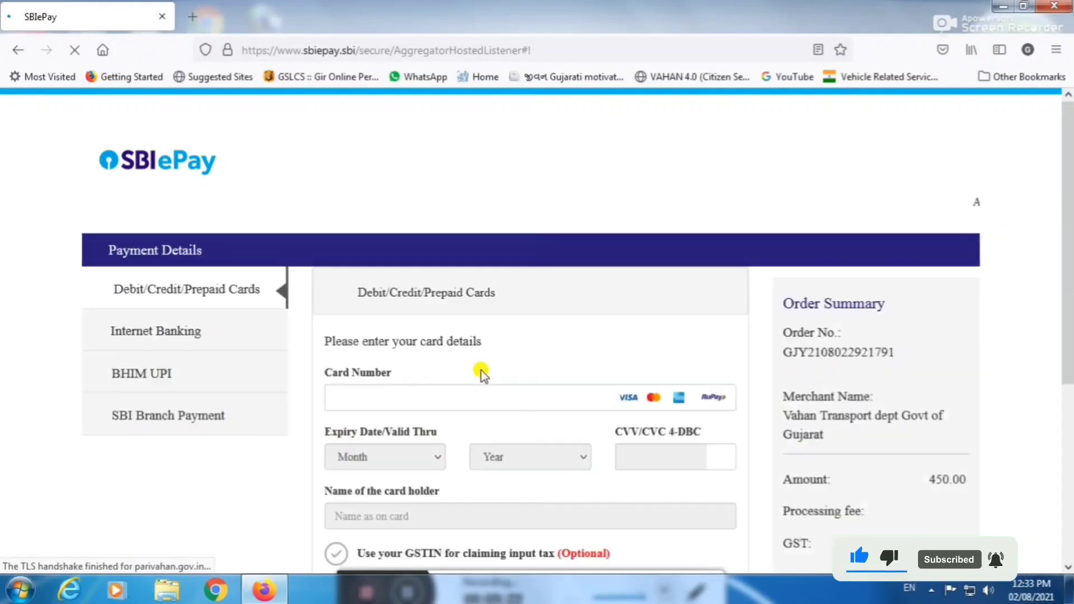
Step: Enter the card number and set the expiry to November with the card's expiry year
{"action": "left_click", "coordinate": [367, 345]}
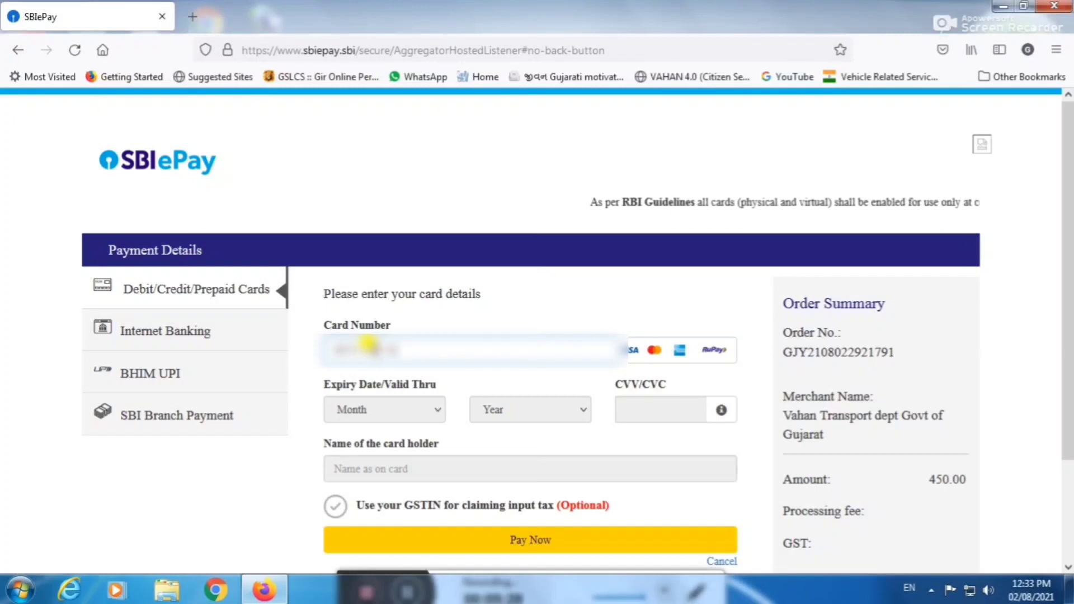
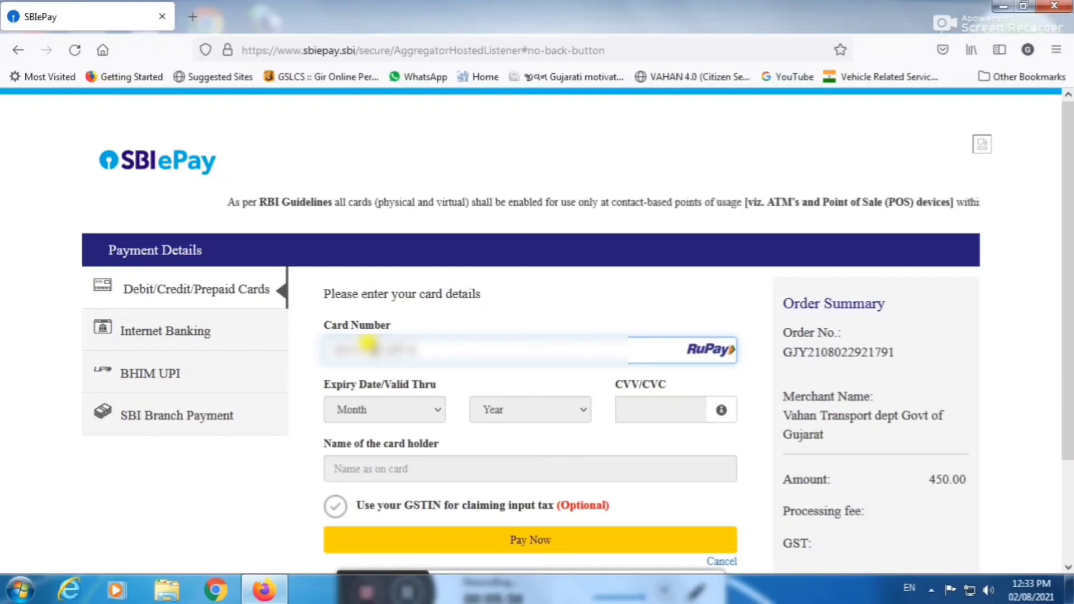
{"action": "left_click", "coordinate": [437, 409]}
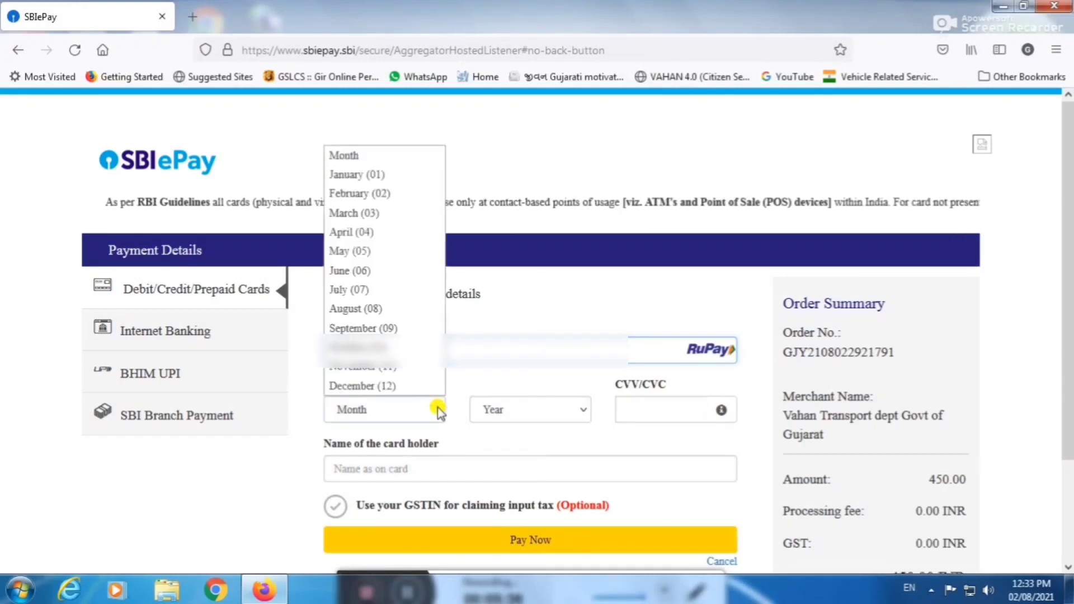
{"action": "left_click", "coordinate": [399, 370]}
{"action": "left_click", "coordinate": [523, 410]}
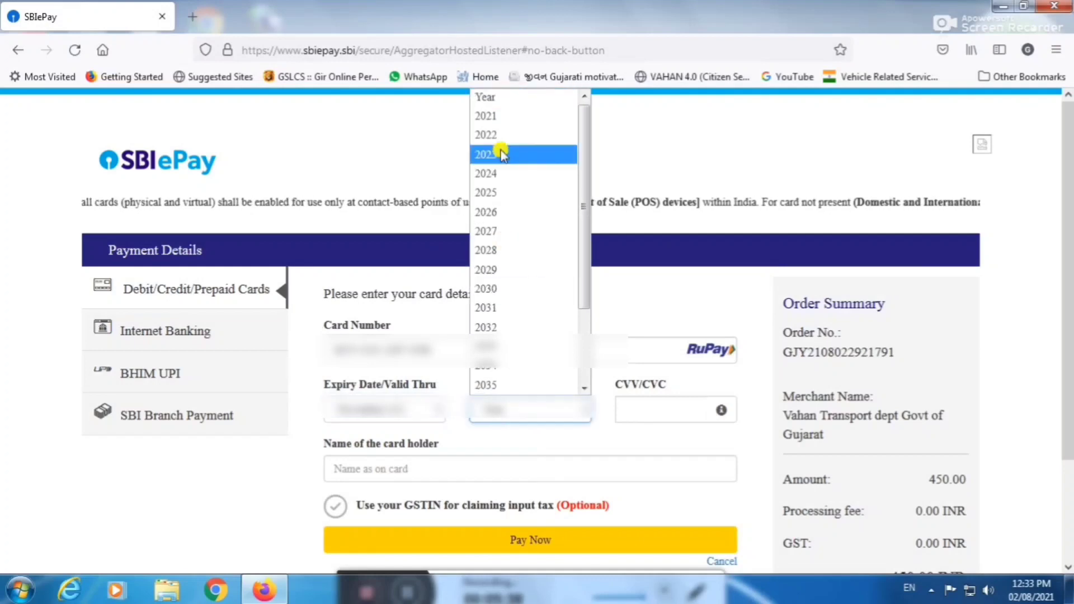
{"action": "left_click", "coordinate": [500, 154]}
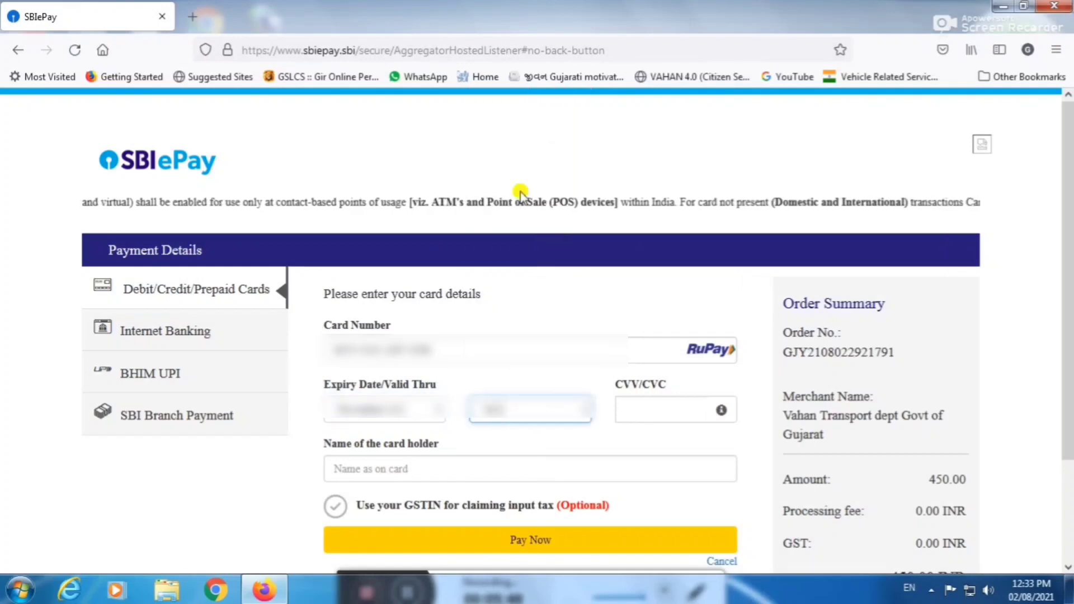
Step: Enter the CVV and cardholder name, then submit the 450.00 payment
{"action": "left_click", "coordinate": [636, 407]}
{"action": "type", "text": "1"}
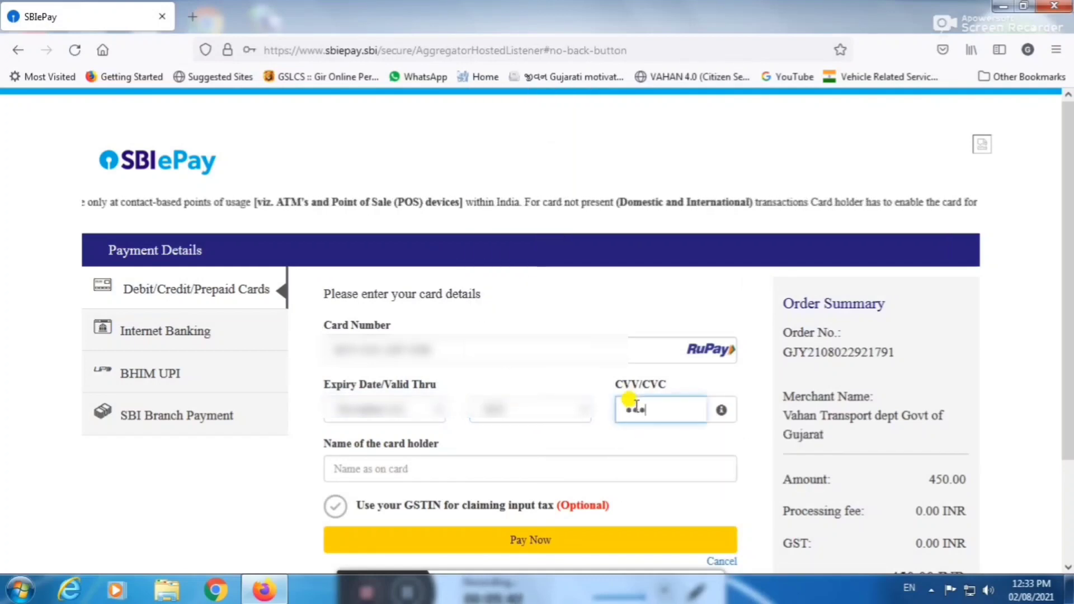
{"action": "left_click", "coordinate": [557, 468]}
{"action": "type", "text": "vis"}
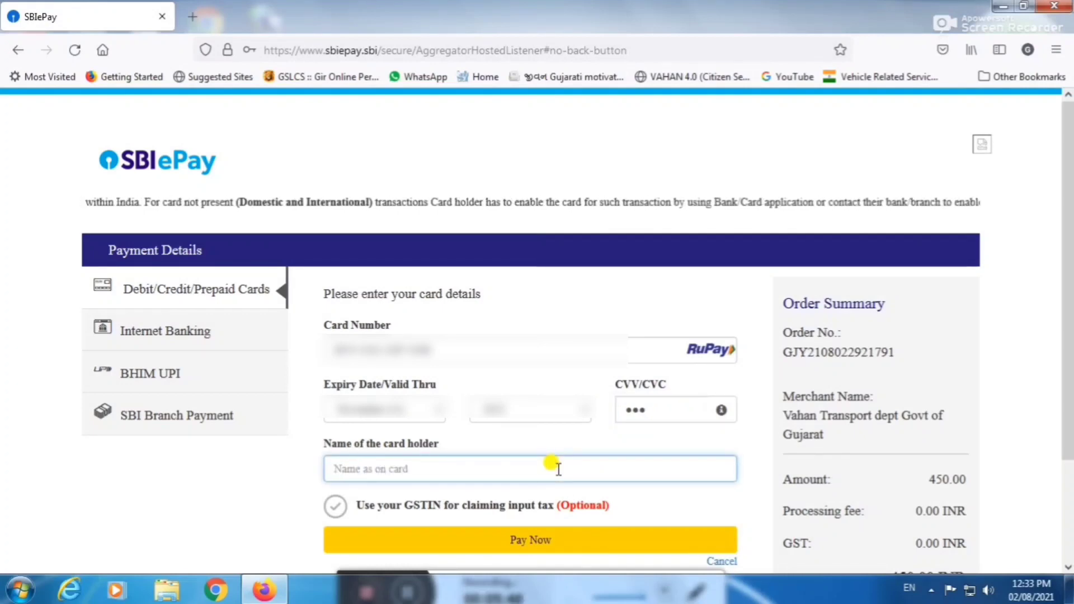
{"action": "type", "text": "hal"}
{"action": "left_click", "coordinate": [536, 542]}
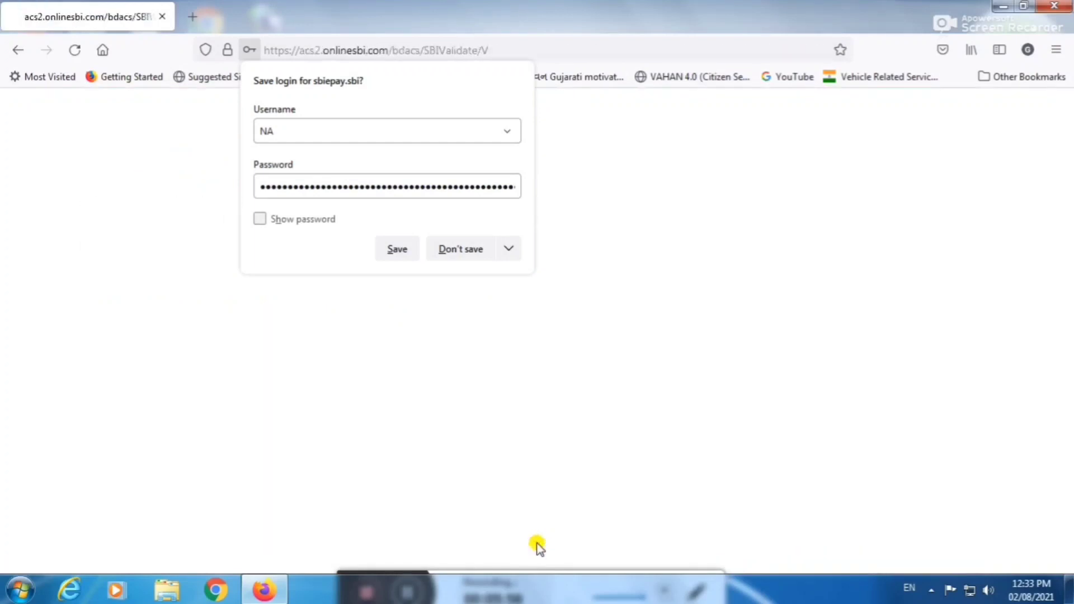
Step: Decline Firefox's login save and authorise the ₹450.00 payment with the one-time password
{"action": "left_click", "coordinate": [460, 251]}
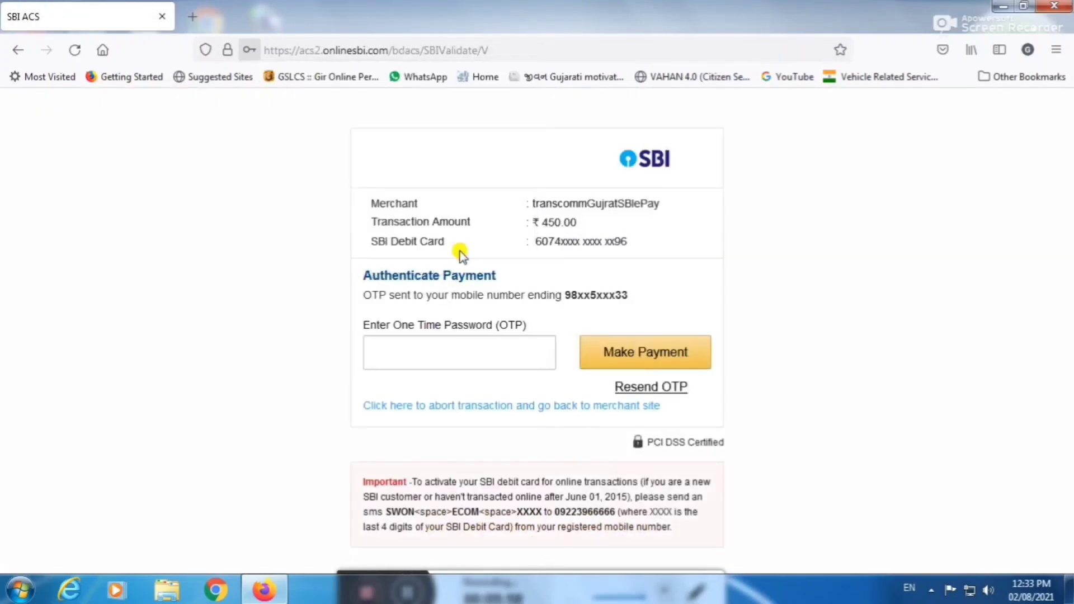
{"action": "left_click", "coordinate": [494, 348]}
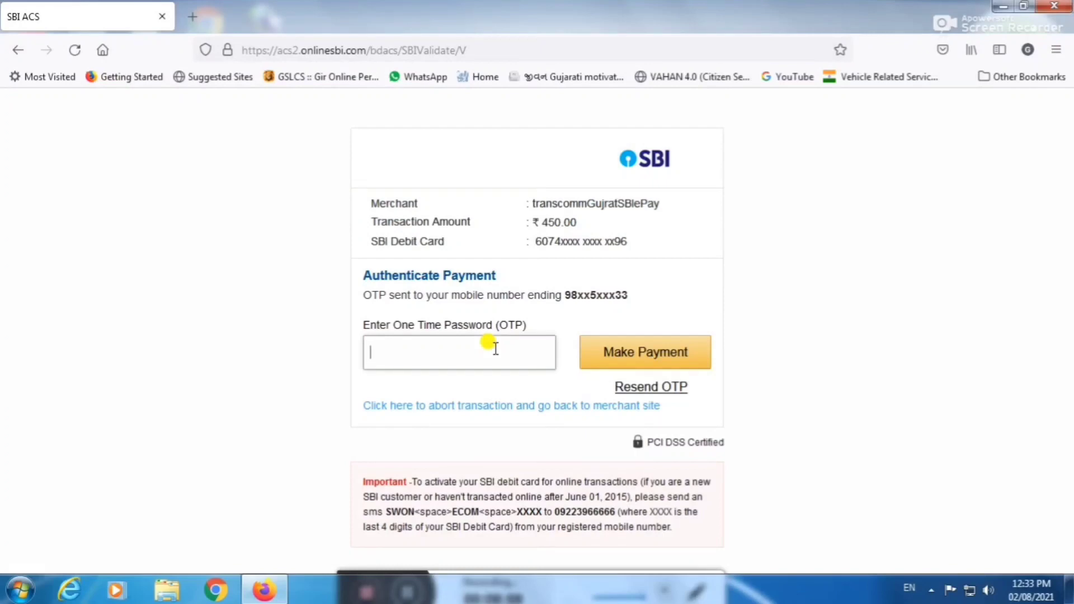
{"action": "left_click", "coordinate": [638, 354]}
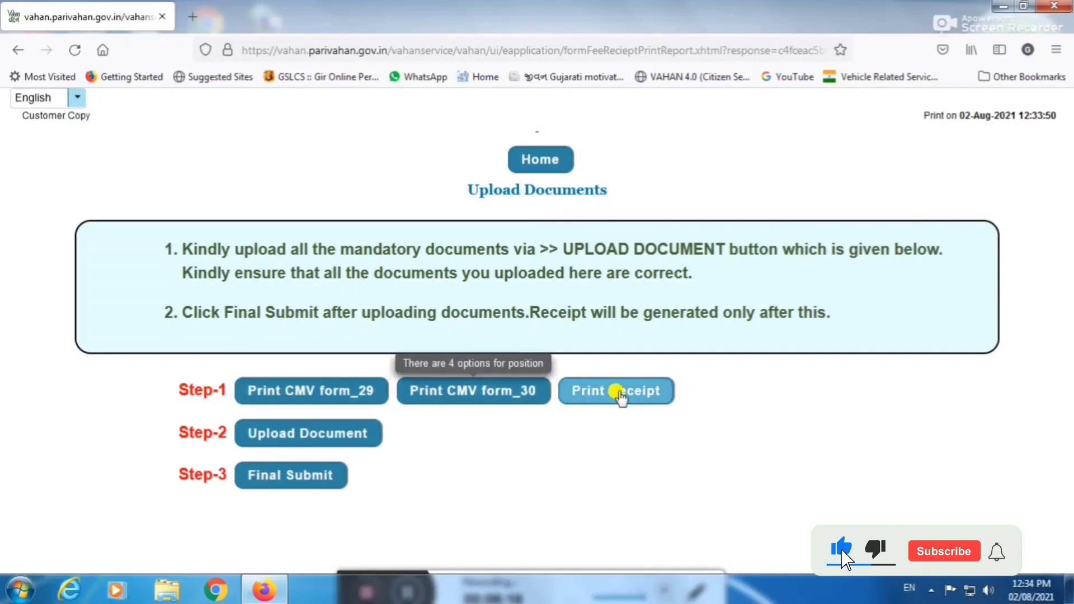
Step: Print the Rs 450 e-fee receipt, then return to the first tab's document upload table
{"action": "left_click", "coordinate": [617, 401]}
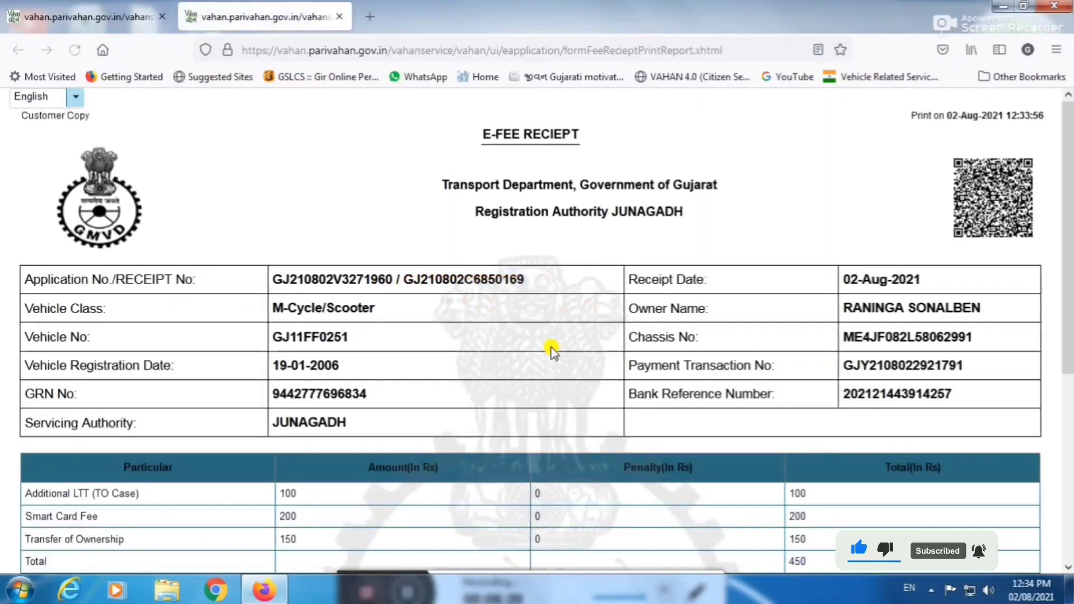
{"action": "scroll", "coordinate": [438, 371], "scroll_direction": "down", "scroll_amount": 5}
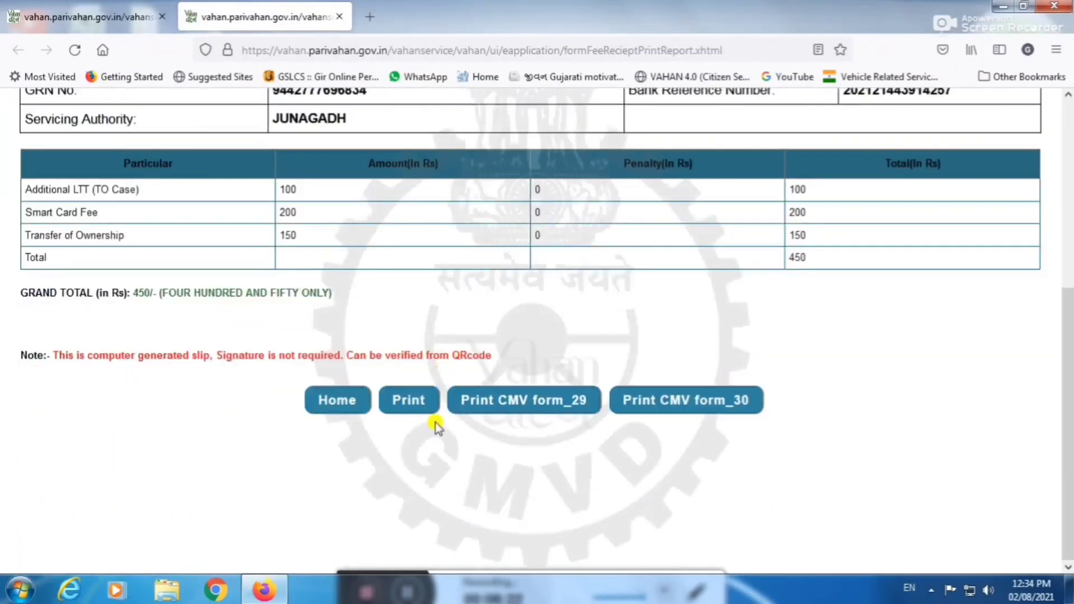
{"action": "left_click", "coordinate": [413, 404]}
{"action": "left_click", "coordinate": [788, 523]}
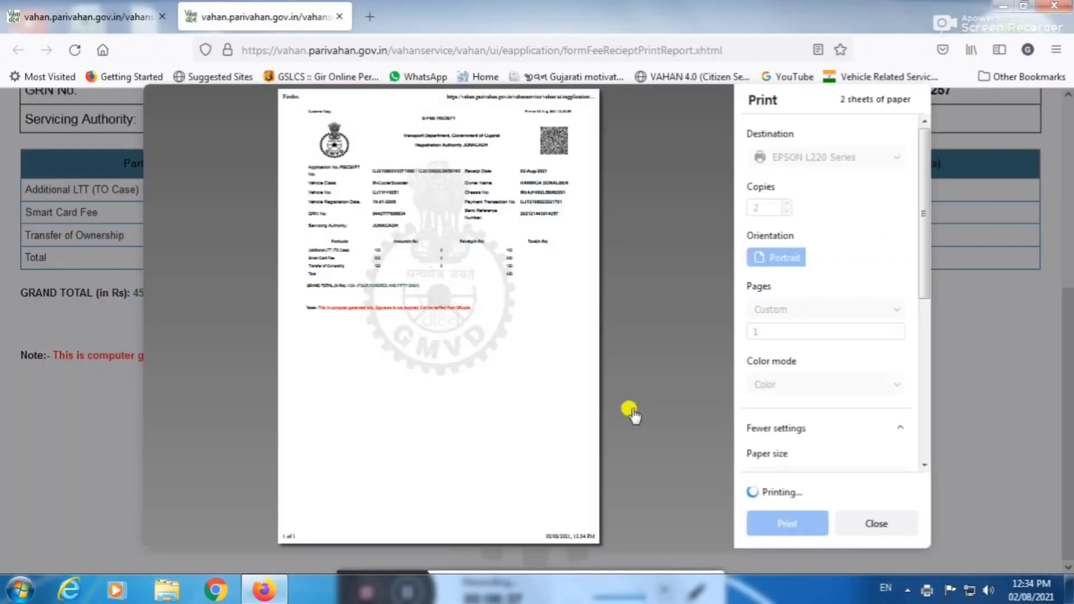
{"action": "left_click", "coordinate": [98, 18]}
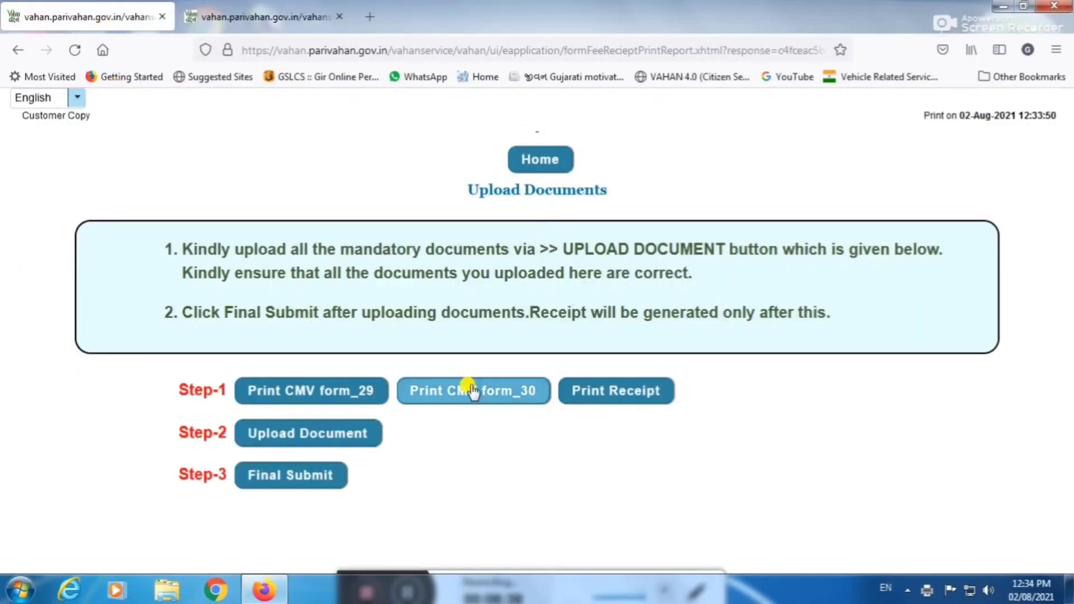
{"action": "left_click", "coordinate": [324, 433]}
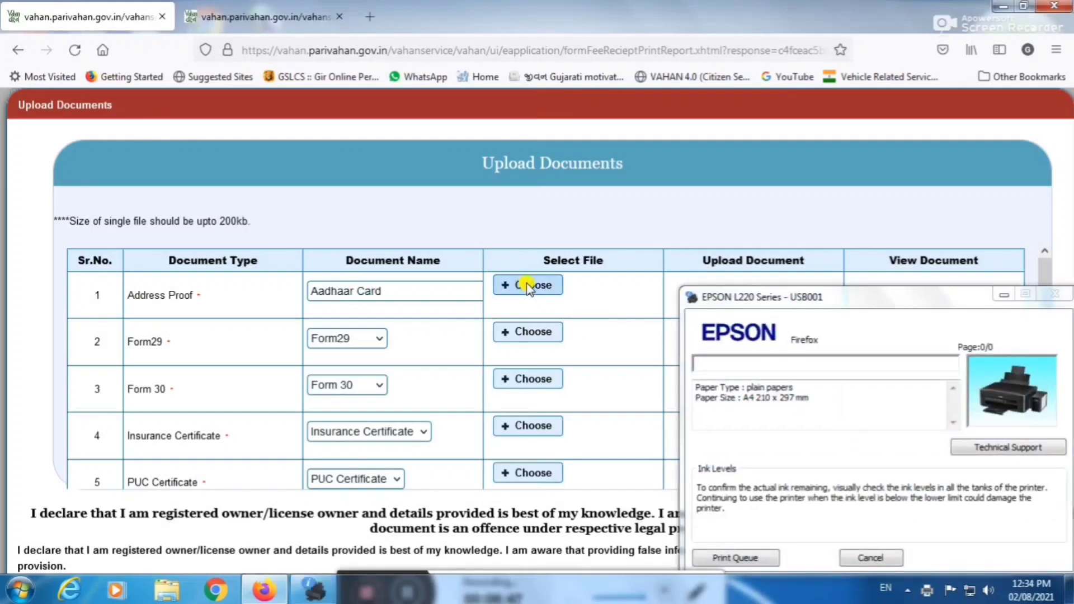
{"action": "left_click", "coordinate": [516, 286]}
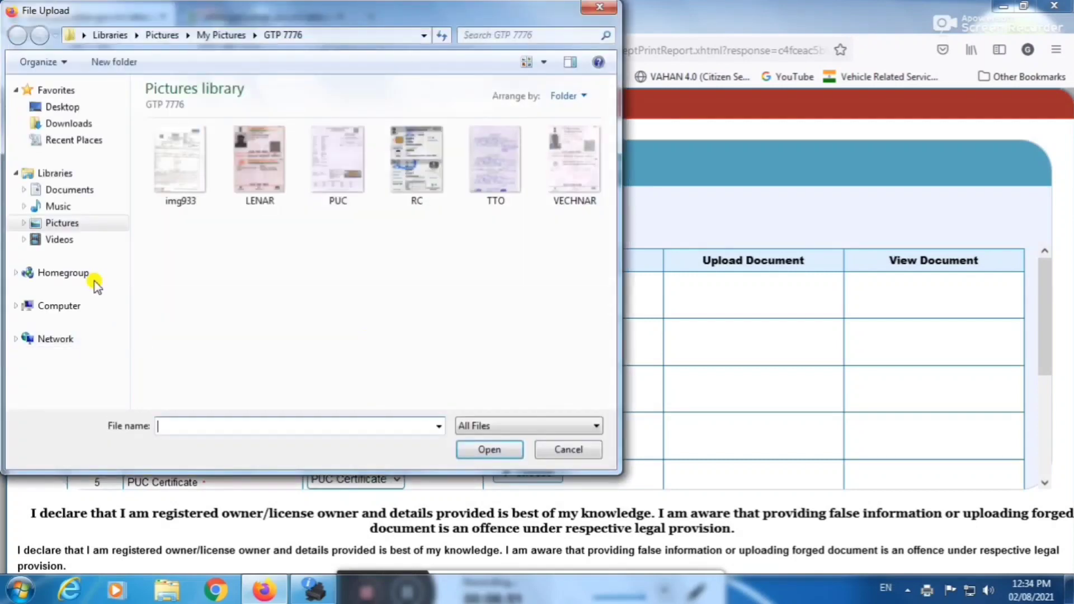
{"action": "left_click", "coordinate": [61, 222]}
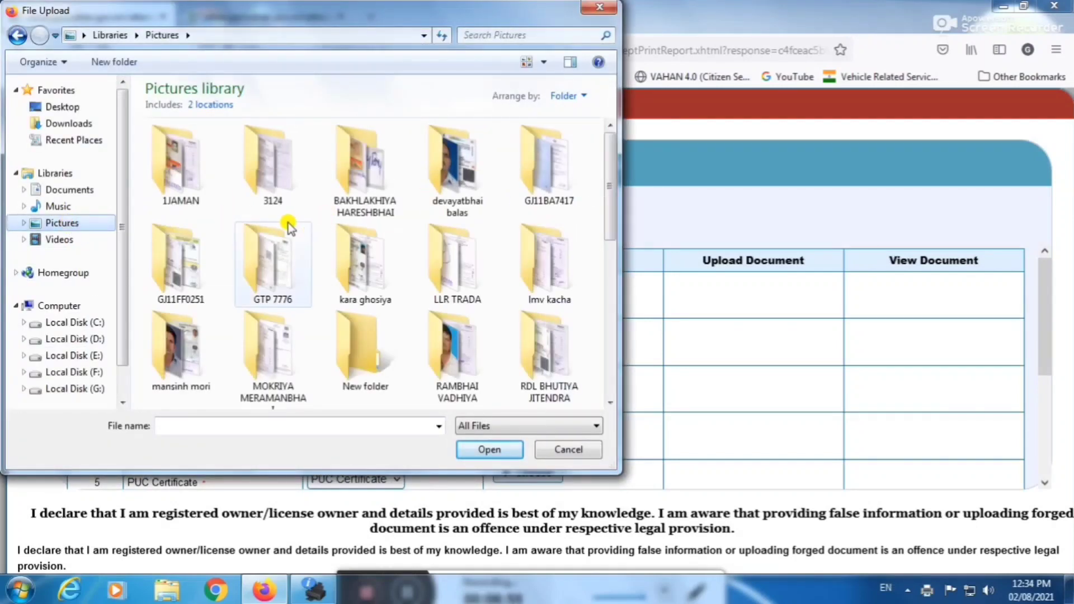
{"action": "double_click", "coordinate": [175, 278]}
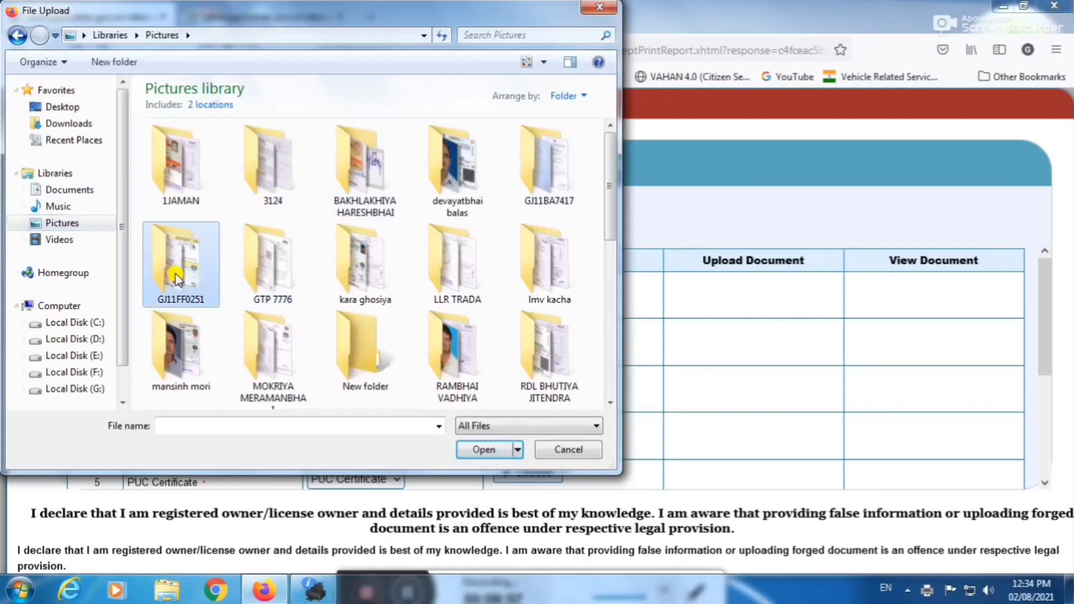
{"action": "double_click", "coordinate": [174, 164]}
{"action": "left_click", "coordinate": [738, 305]}
{"action": "left_click", "coordinate": [617, 314]}
Step: Upload 'TTO - Copy' for both the Form29 and Form 30 rows
{"action": "left_click", "coordinate": [518, 344]}
{"action": "double_click", "coordinate": [417, 179]}
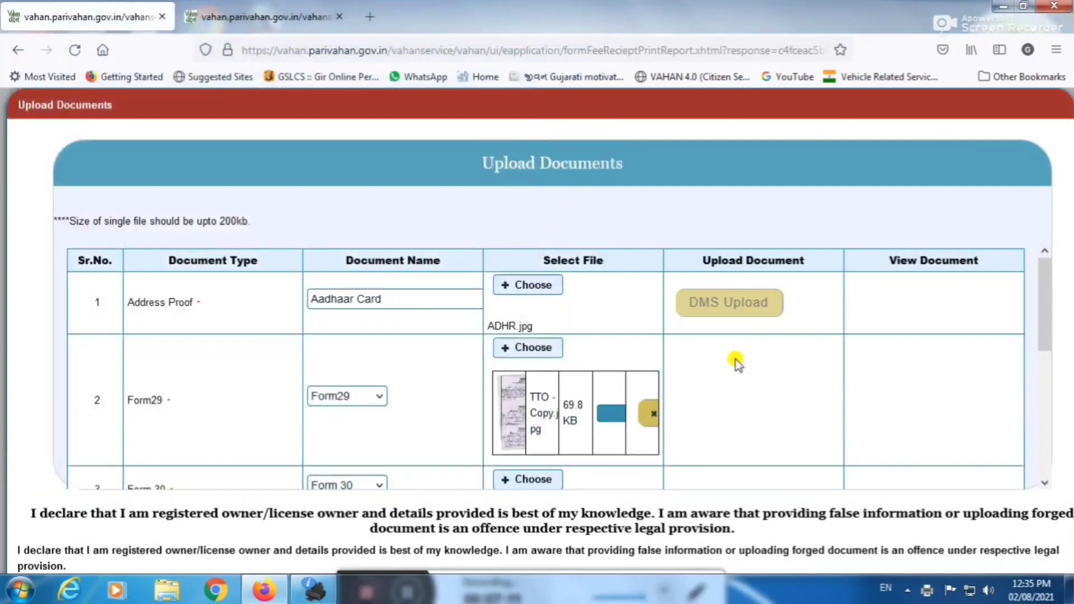
{"action": "left_click", "coordinate": [731, 364]}
{"action": "left_click", "coordinate": [532, 411]}
{"action": "double_click", "coordinate": [477, 211]}
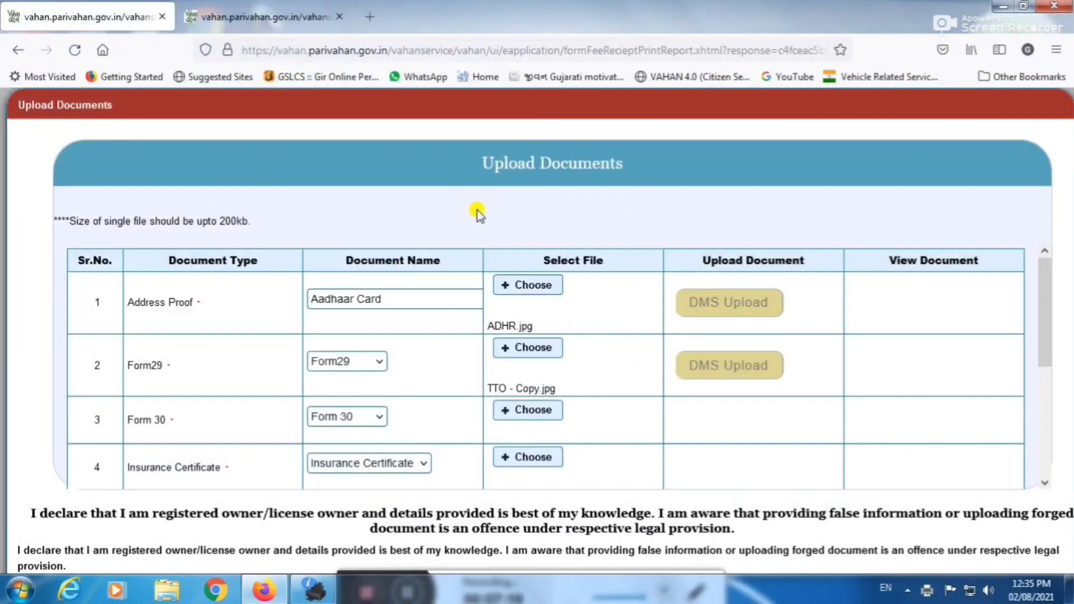
{"action": "left_click", "coordinate": [724, 428]}
{"action": "left_click", "coordinate": [617, 314]}
{"action": "scroll", "coordinate": [1047, 384], "scroll_direction": "down", "scroll_amount": 2}
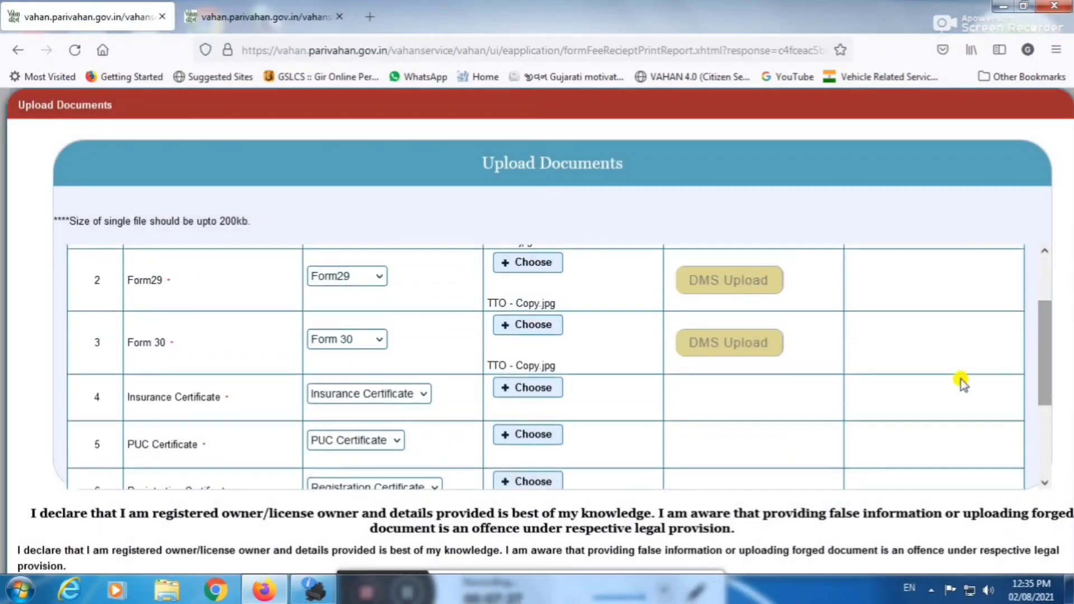
Step: Upload VMIO as the Insurance Certificate
{"action": "left_click", "coordinate": [525, 386]}
{"action": "double_click", "coordinate": [489, 168]}
{"action": "left_click", "coordinate": [722, 431]}
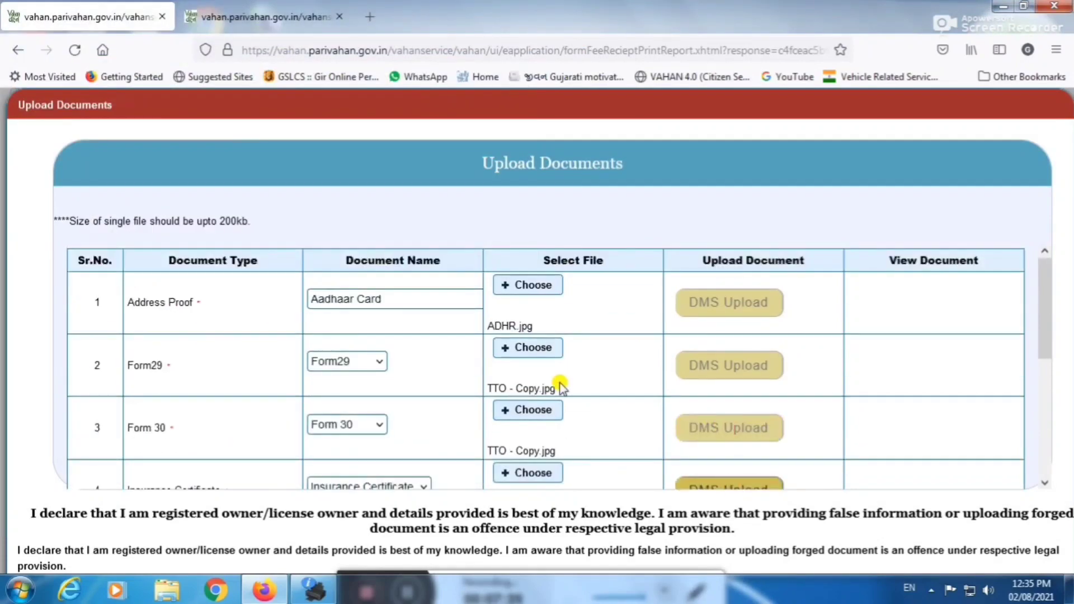
{"action": "left_click", "coordinate": [609, 307]}
{"action": "scroll", "coordinate": [559, 335], "scroll_direction": "down", "scroll_amount": 5}
Step: Upload PUC as the PUC Certificate
{"action": "left_click", "coordinate": [530, 295]}
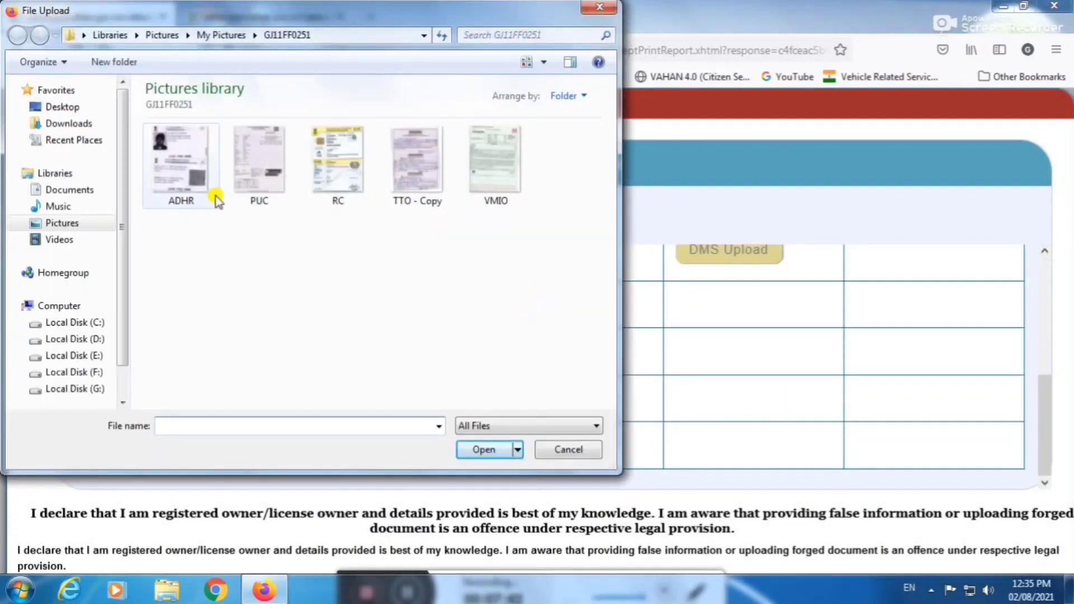
{"action": "double_click", "coordinate": [259, 162]}
{"action": "scroll", "coordinate": [710, 350], "scroll_direction": "down", "scroll_amount": 5}
{"action": "left_click", "coordinate": [681, 311]}
{"action": "left_click", "coordinate": [612, 312]}
{"action": "scroll", "coordinate": [552, 324], "scroll_direction": "down", "scroll_amount": 5}
Step: Upload the RC file for the Registration Certificate row, then go back to the previous screen
{"action": "left_click", "coordinate": [539, 343]}
{"action": "scroll", "coordinate": [723, 396], "scroll_direction": "down", "scroll_amount": 5}
{"action": "left_click", "coordinate": [727, 343]}
{"action": "left_click", "coordinate": [614, 310]}
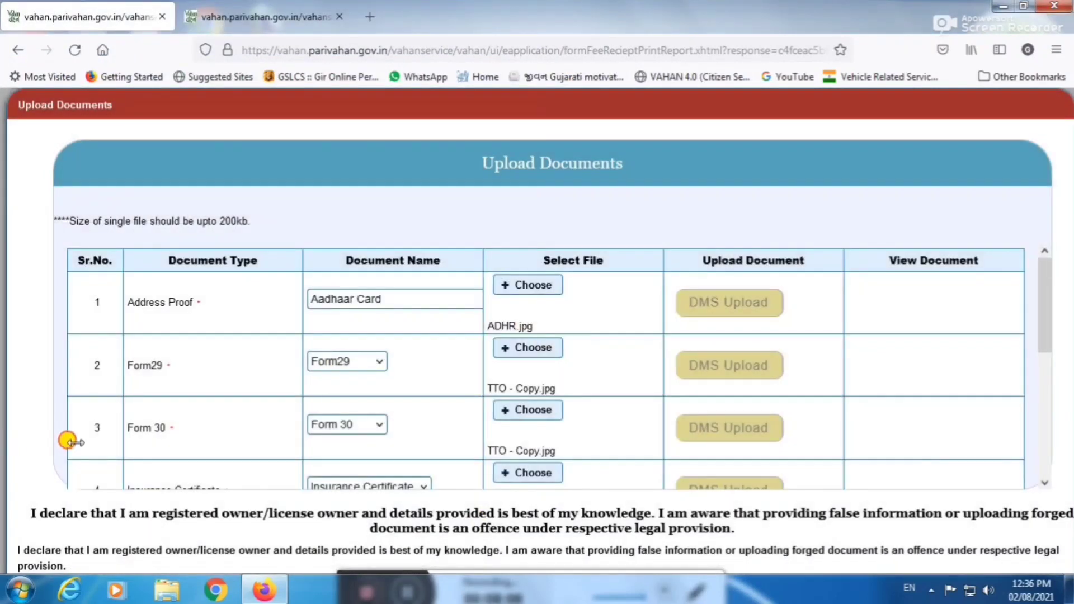
{"action": "scroll", "coordinate": [578, 395], "scroll_direction": "down", "scroll_amount": 5}
{"action": "scroll", "coordinate": [578, 395], "scroll_direction": "down", "scroll_amount": 2}
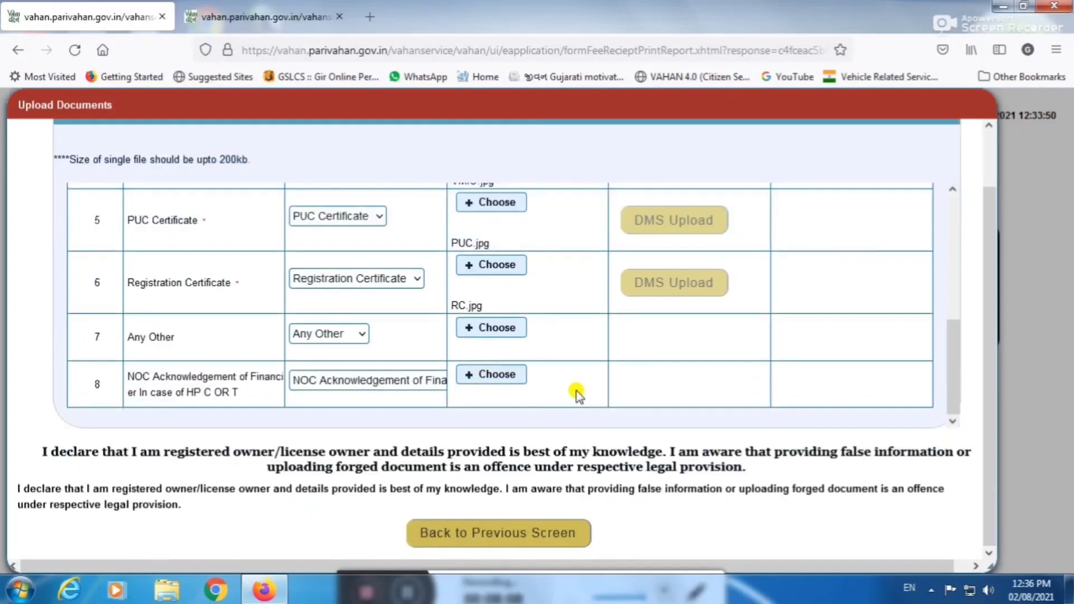
{"action": "left_click", "coordinate": [528, 538]}
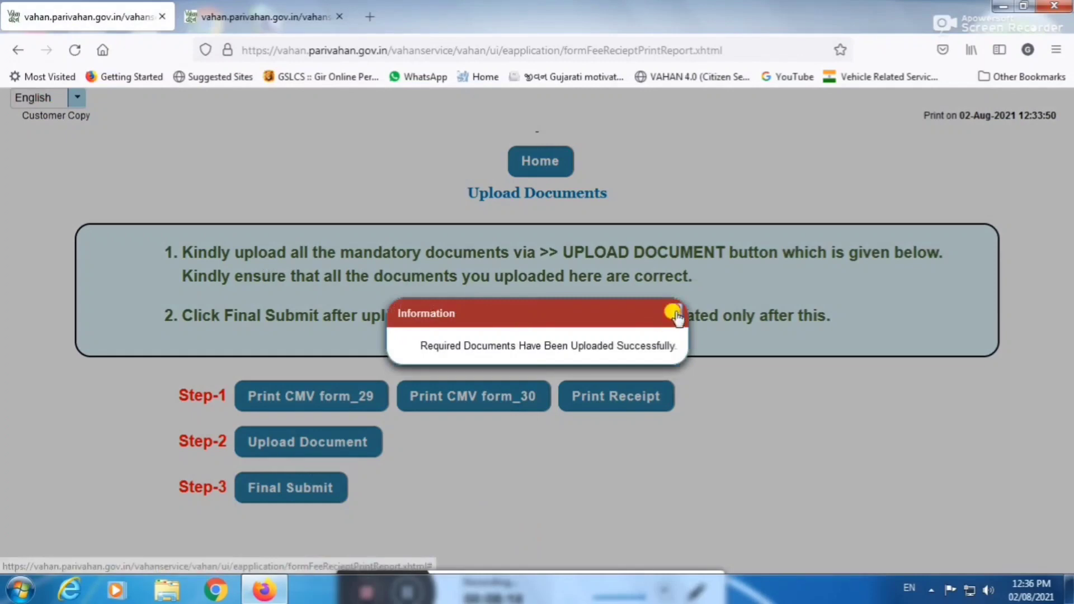
Step: Dismiss the success message, Final Submit the documents, and proceed past the confirmation
{"action": "left_click", "coordinate": [675, 314]}
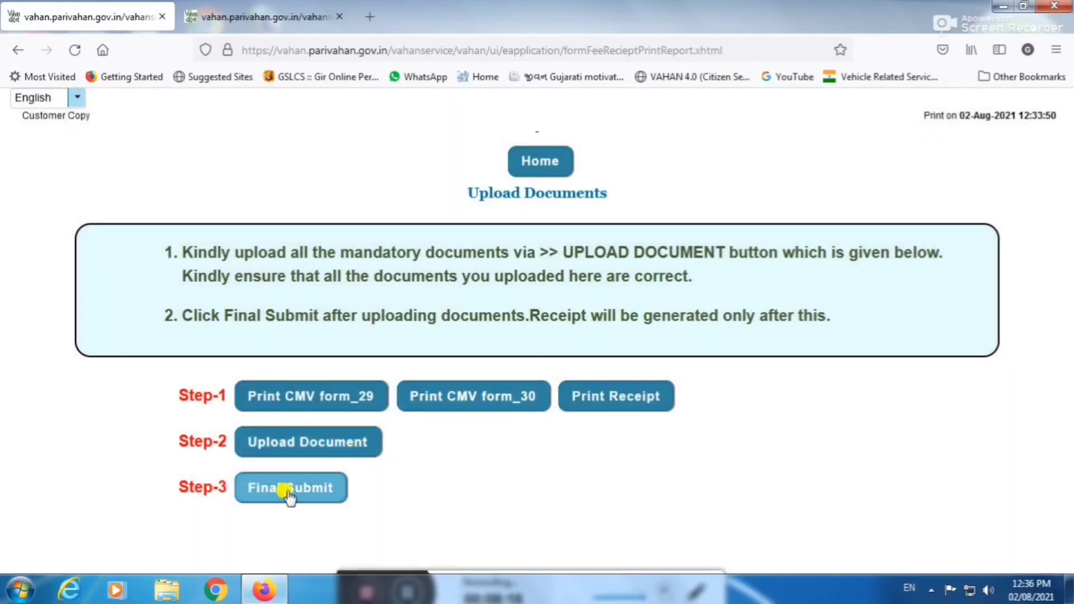
{"action": "left_click", "coordinate": [288, 491]}
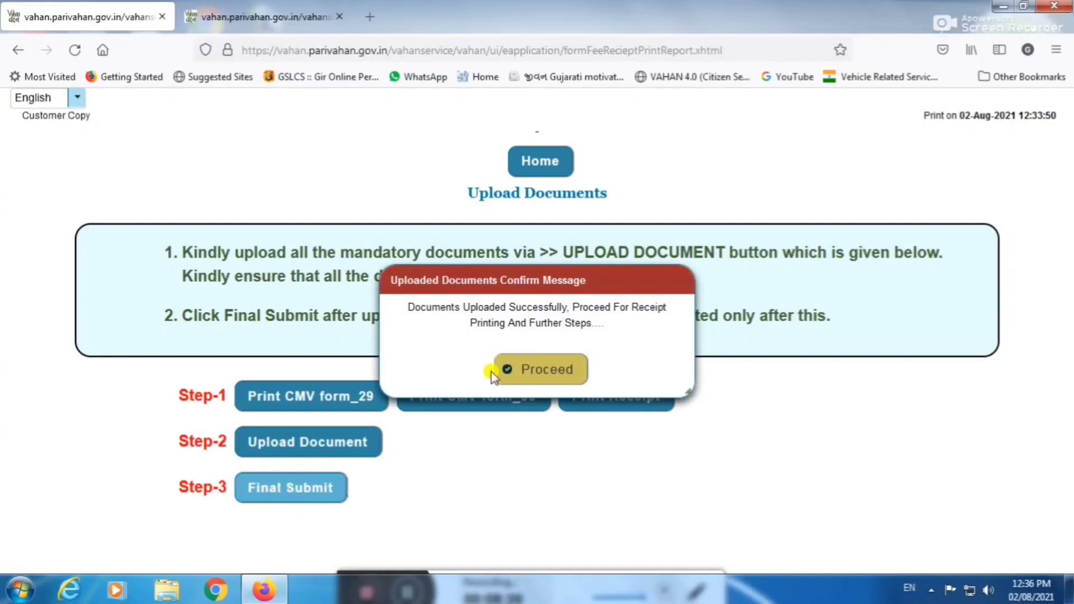
{"action": "left_click", "coordinate": [537, 371]}
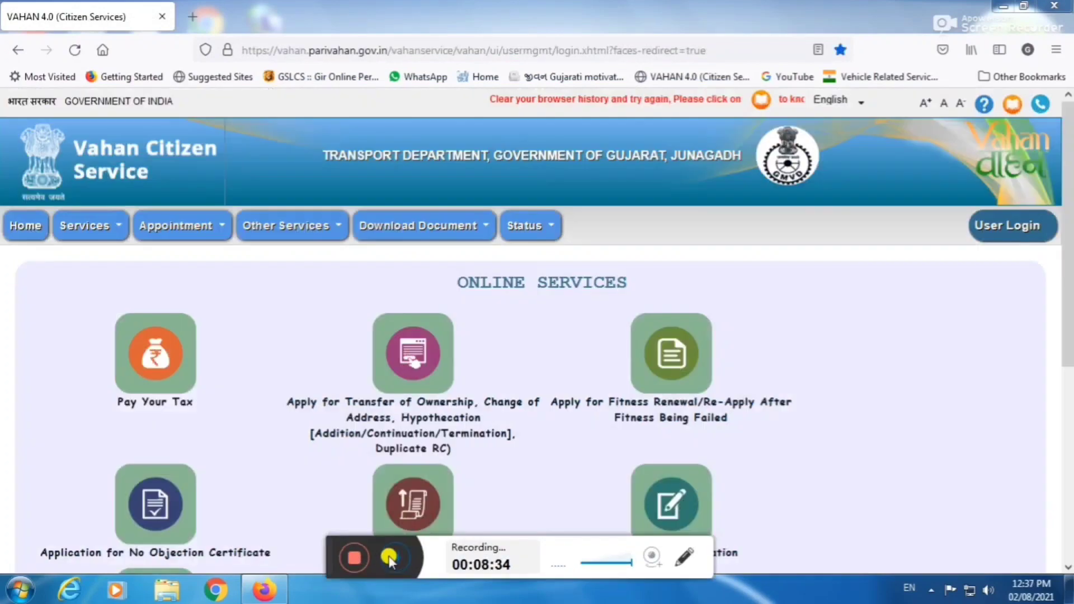
Step: Open Appointment > Book Appointment, enter the application number, and fetch the owner details
{"action": "left_click", "coordinate": [182, 225]}
{"action": "left_click", "coordinate": [207, 259]}
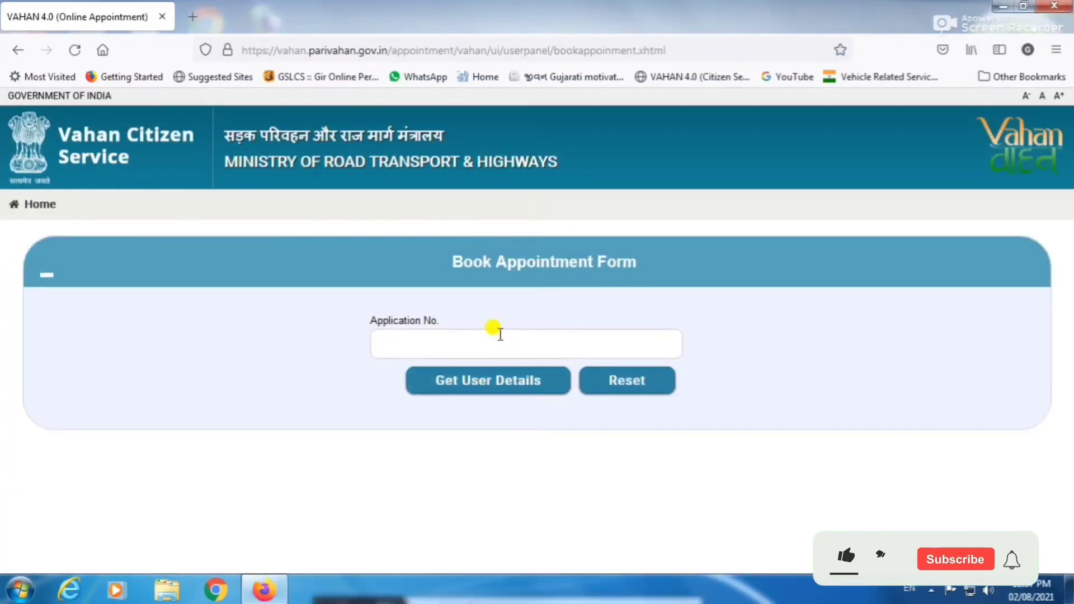
{"action": "left_click", "coordinate": [500, 334]}
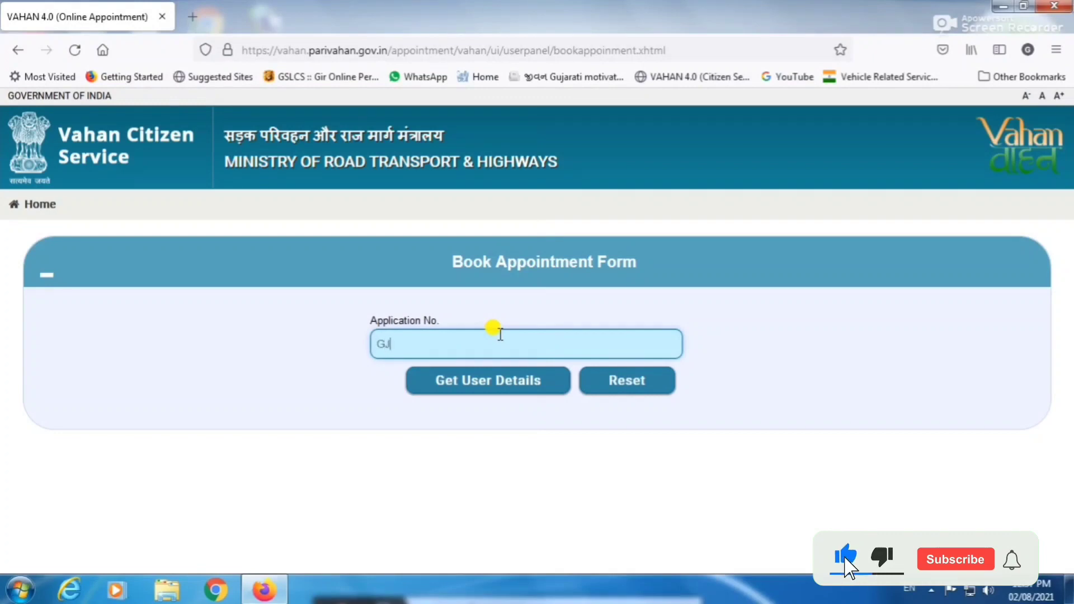
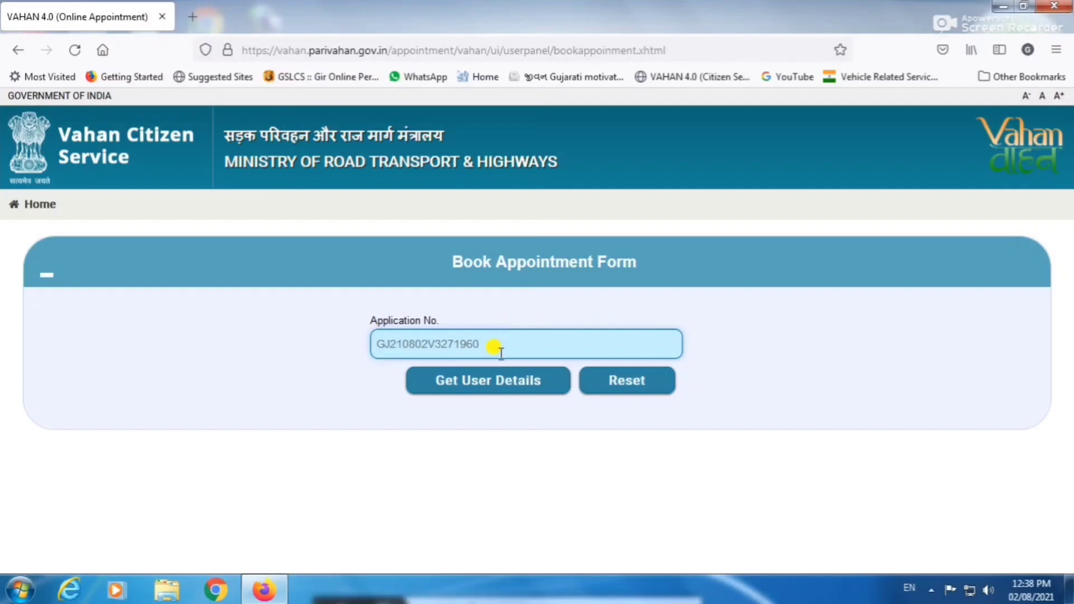
{"action": "left_click", "coordinate": [510, 382]}
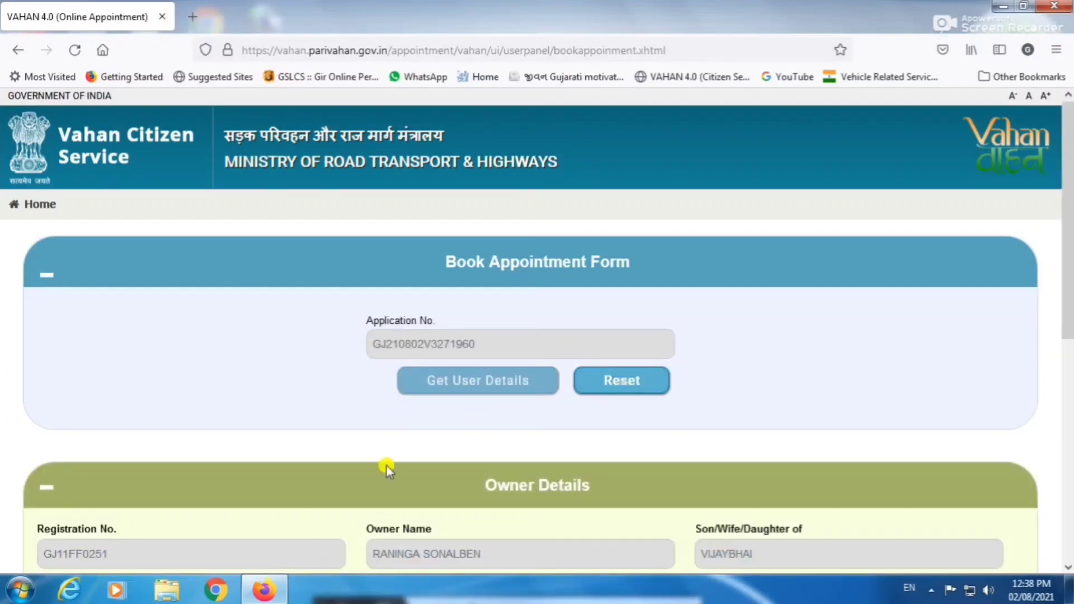
Step: Choose 03-08-2021 as the appointment date and show its time slots
{"action": "scroll", "coordinate": [384, 463], "scroll_direction": "down", "scroll_amount": 6}
{"action": "scroll", "coordinate": [387, 460], "scroll_direction": "down", "scroll_amount": 1}
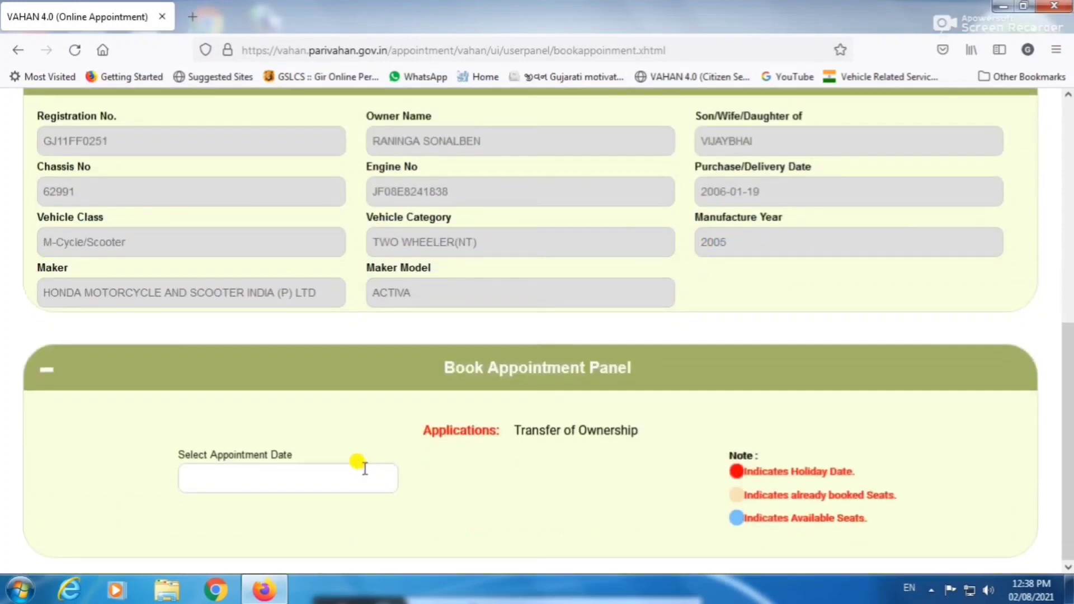
{"action": "left_click", "coordinate": [291, 469]}
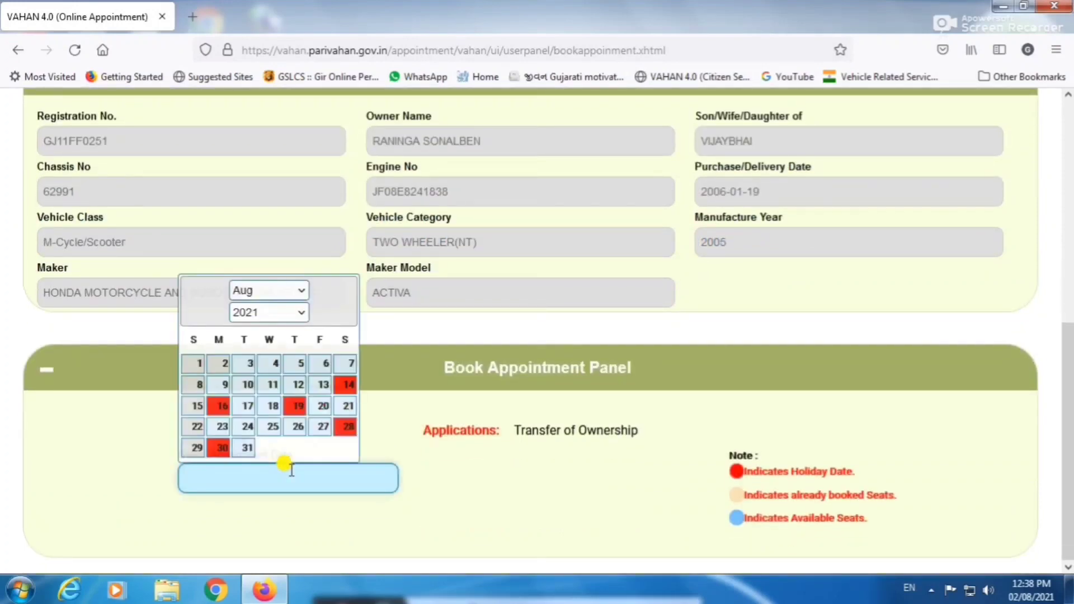
{"action": "left_click", "coordinate": [245, 366]}
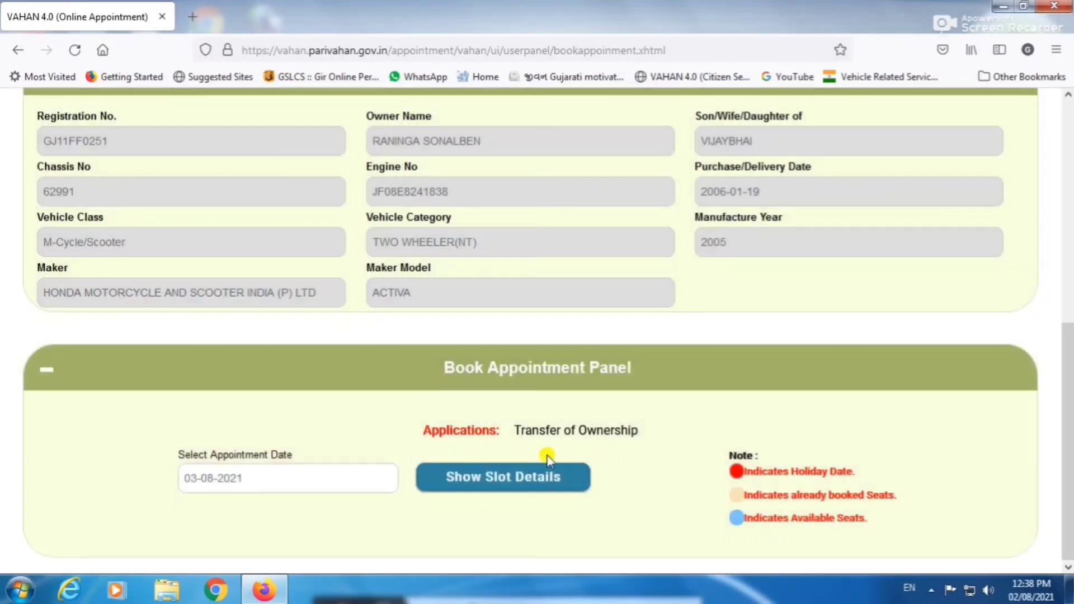
{"action": "left_click", "coordinate": [586, 490]}
{"action": "left_click", "coordinate": [500, 478]}
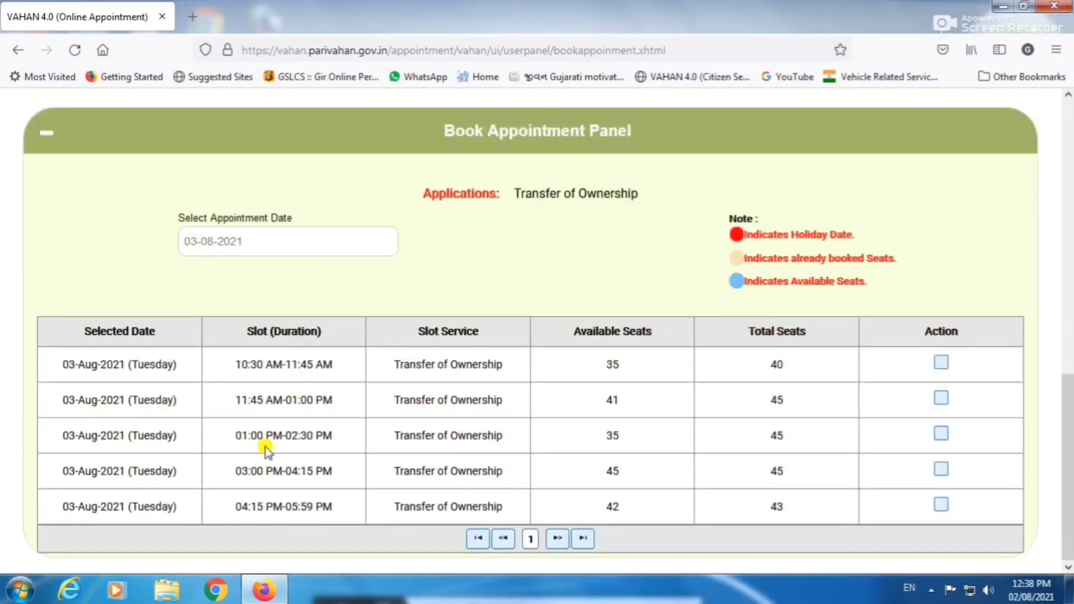
Step: Select the 11:45 AM-01:00 PM slot and confirm the booking
{"action": "left_click", "coordinate": [941, 400]}
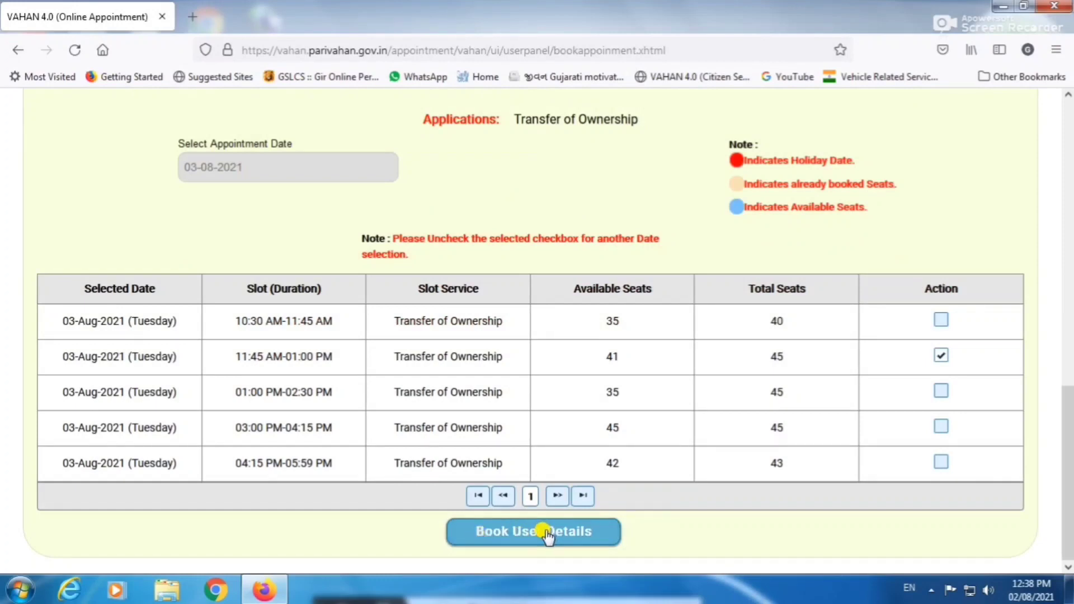
{"action": "left_click", "coordinate": [546, 532]}
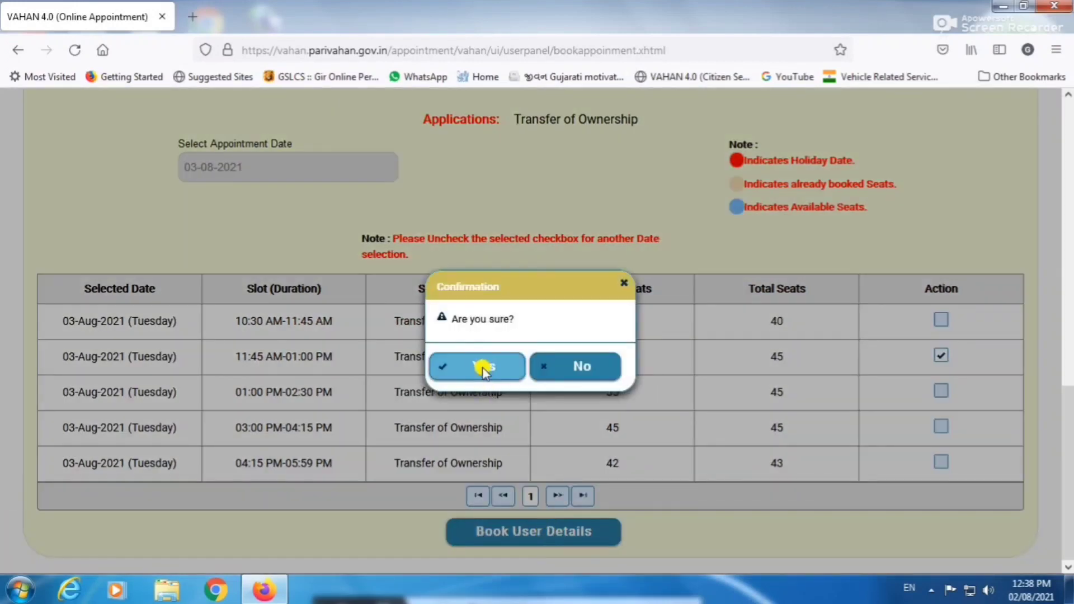
{"action": "left_click", "coordinate": [482, 369]}
{"action": "left_click", "coordinate": [536, 360]}
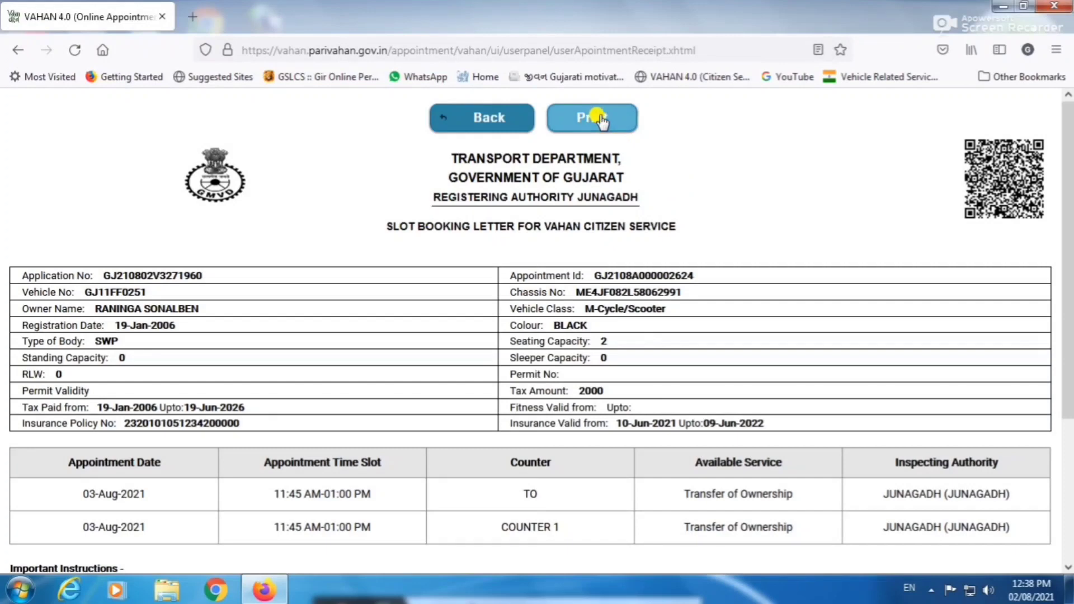
Step: Print the slot booking letter with a custom page range of 1
{"action": "left_click", "coordinate": [600, 118]}
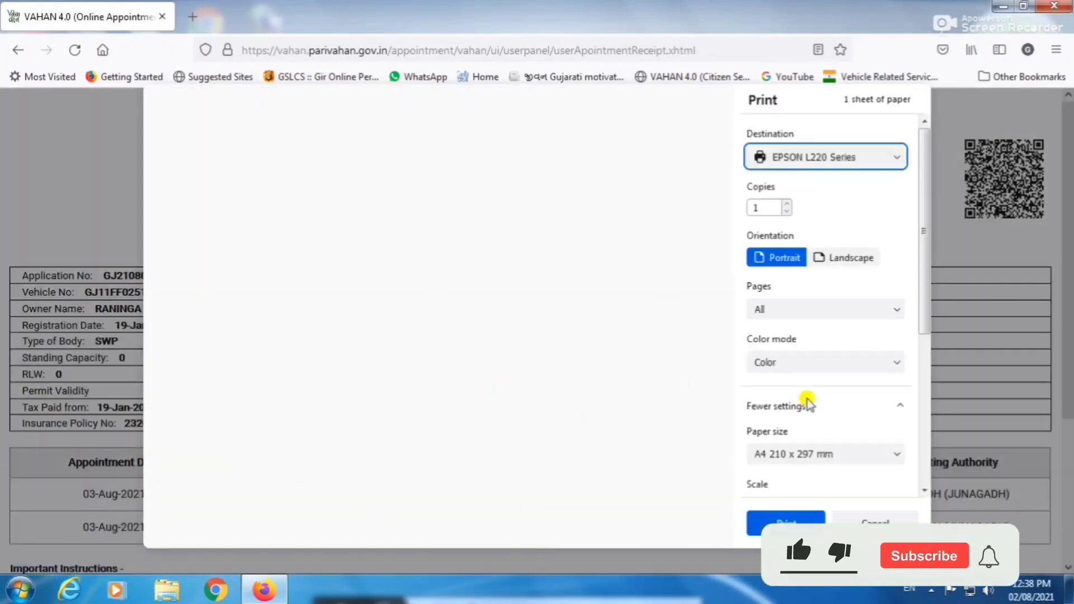
{"action": "left_click", "coordinate": [762, 308]}
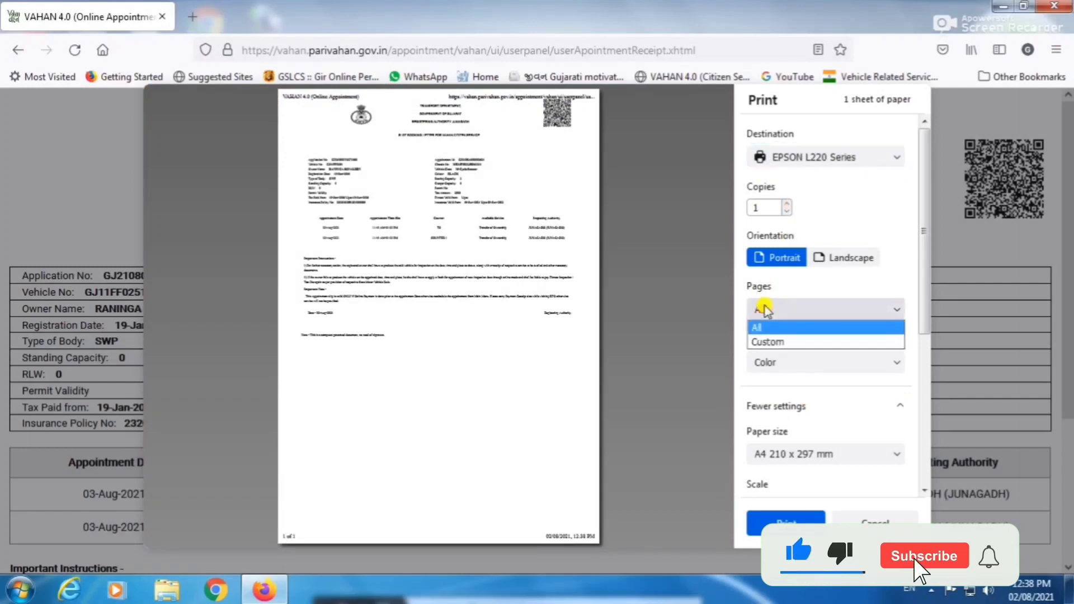
{"action": "left_click", "coordinate": [763, 342]}
{"action": "left_click", "coordinate": [759, 331]}
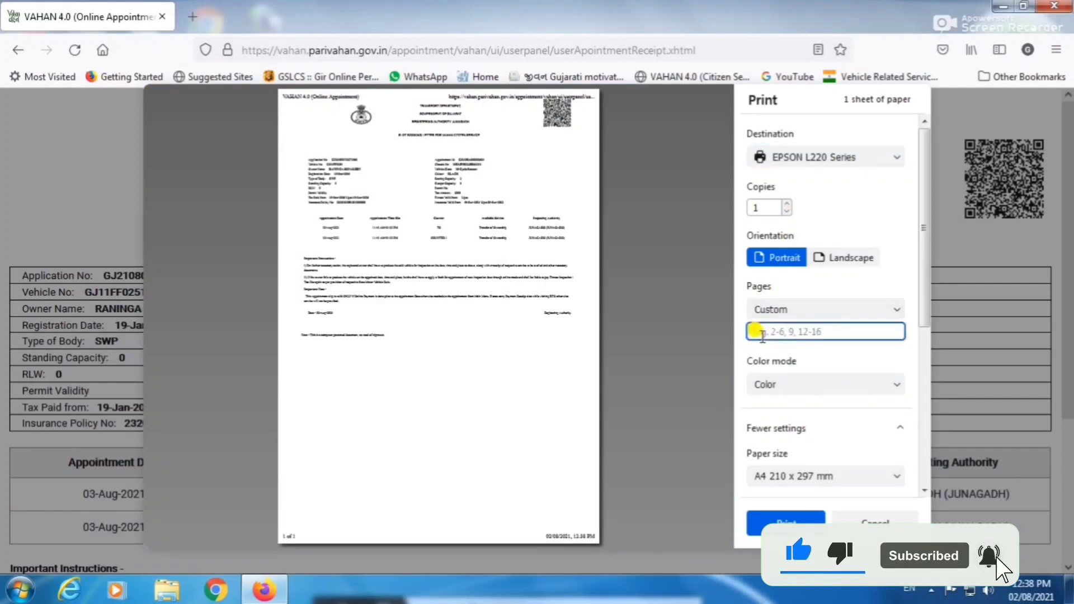
{"action": "left_click", "coordinate": [780, 527]}
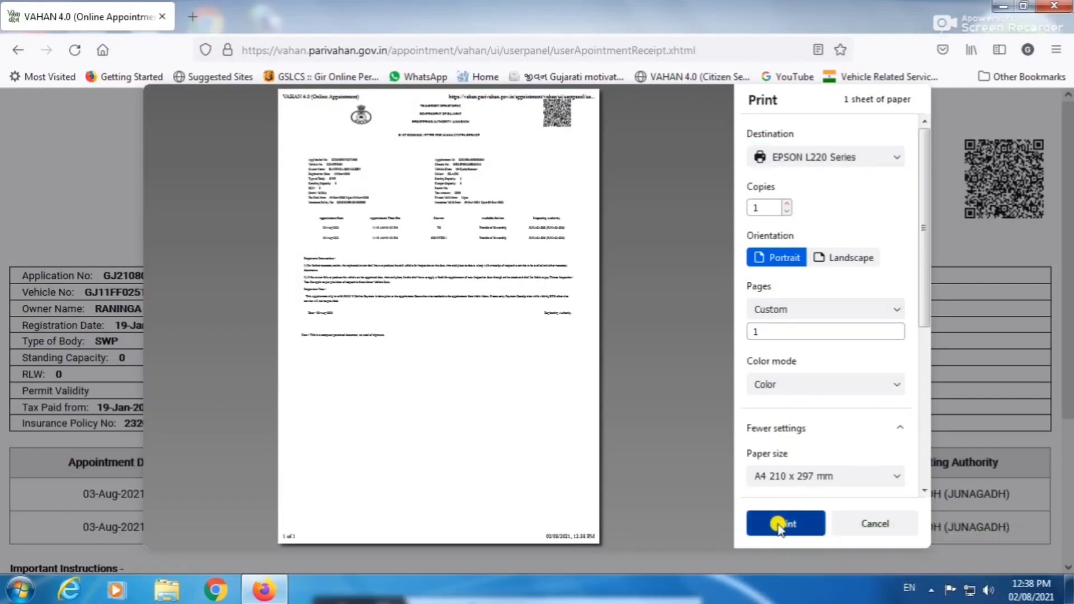